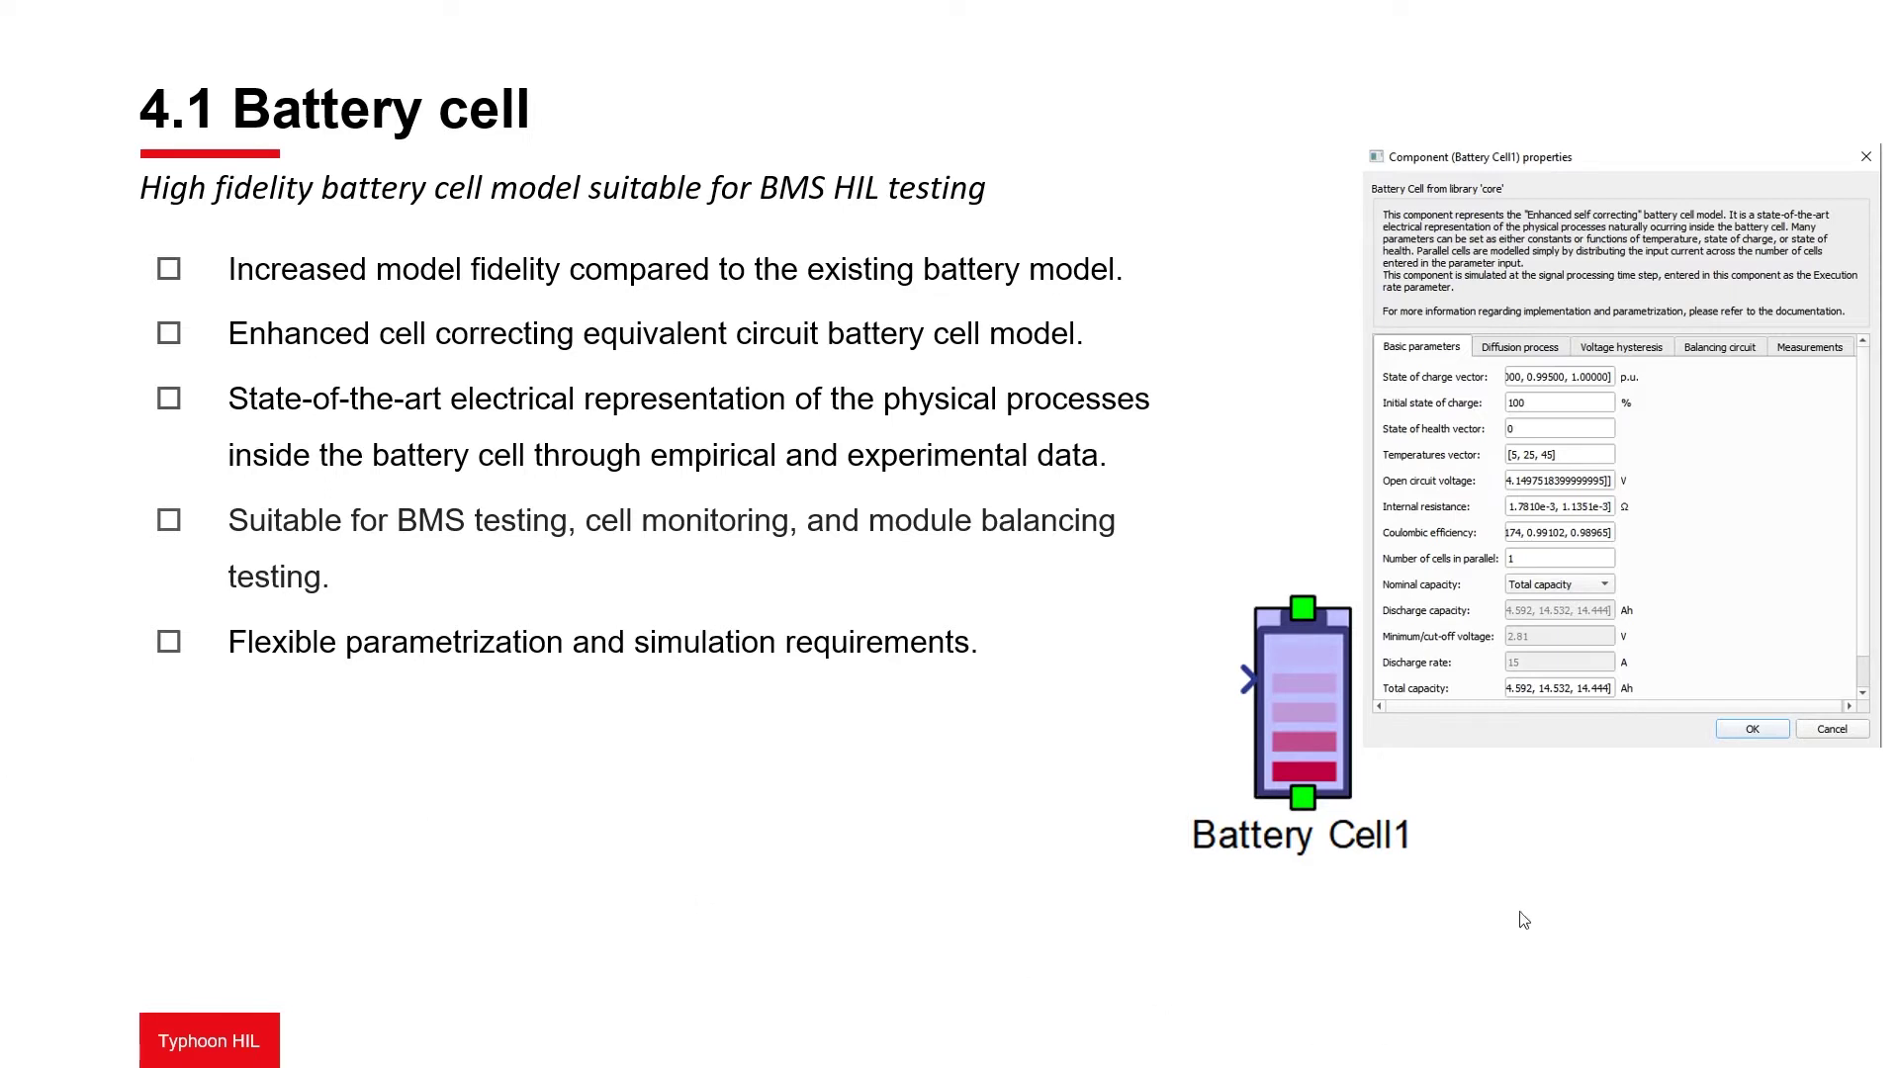
Step: Advance the slideshow past the Battery cell slide to the Model coverage slide
{"action": "left_click", "coordinate": [1508, 843]}
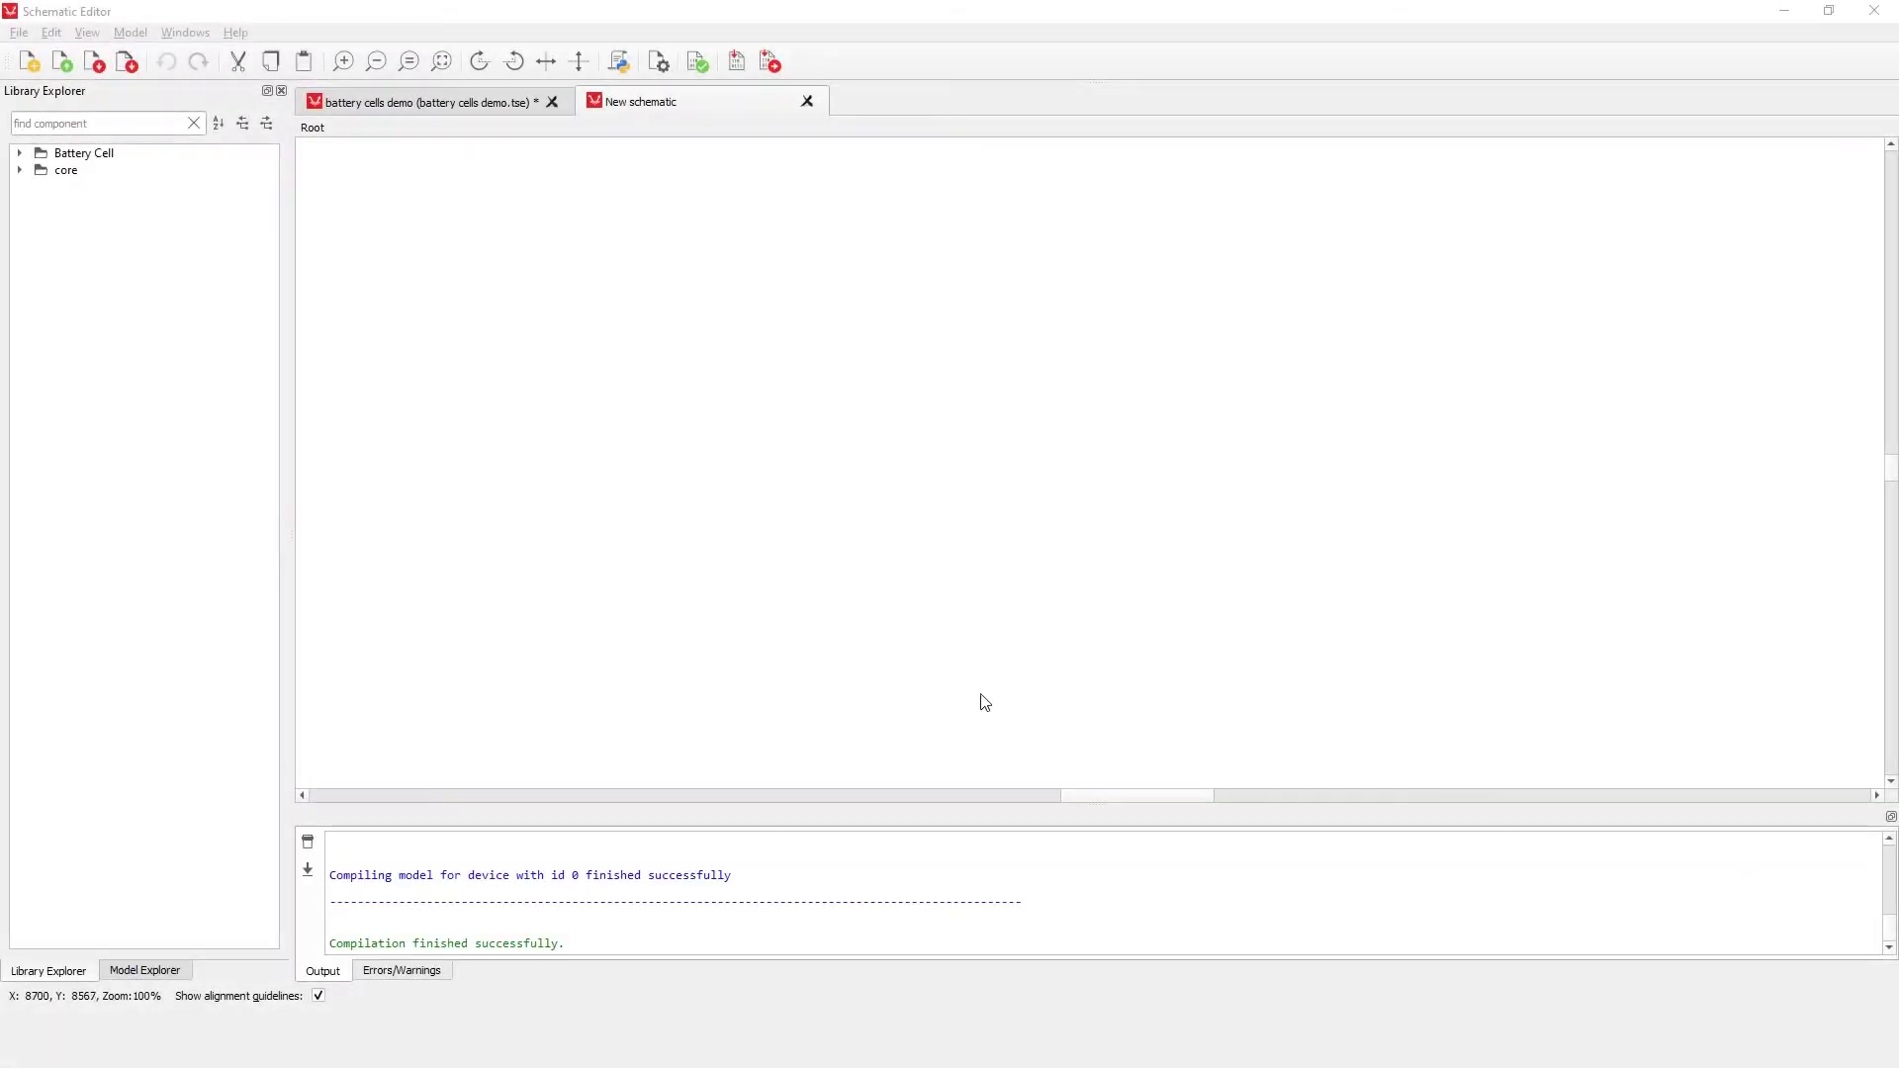
Step: Search the library for 'batt' and place a Battery Cell on the canvas as Battery Cell1
{"action": "left_click", "coordinate": [99, 123]}
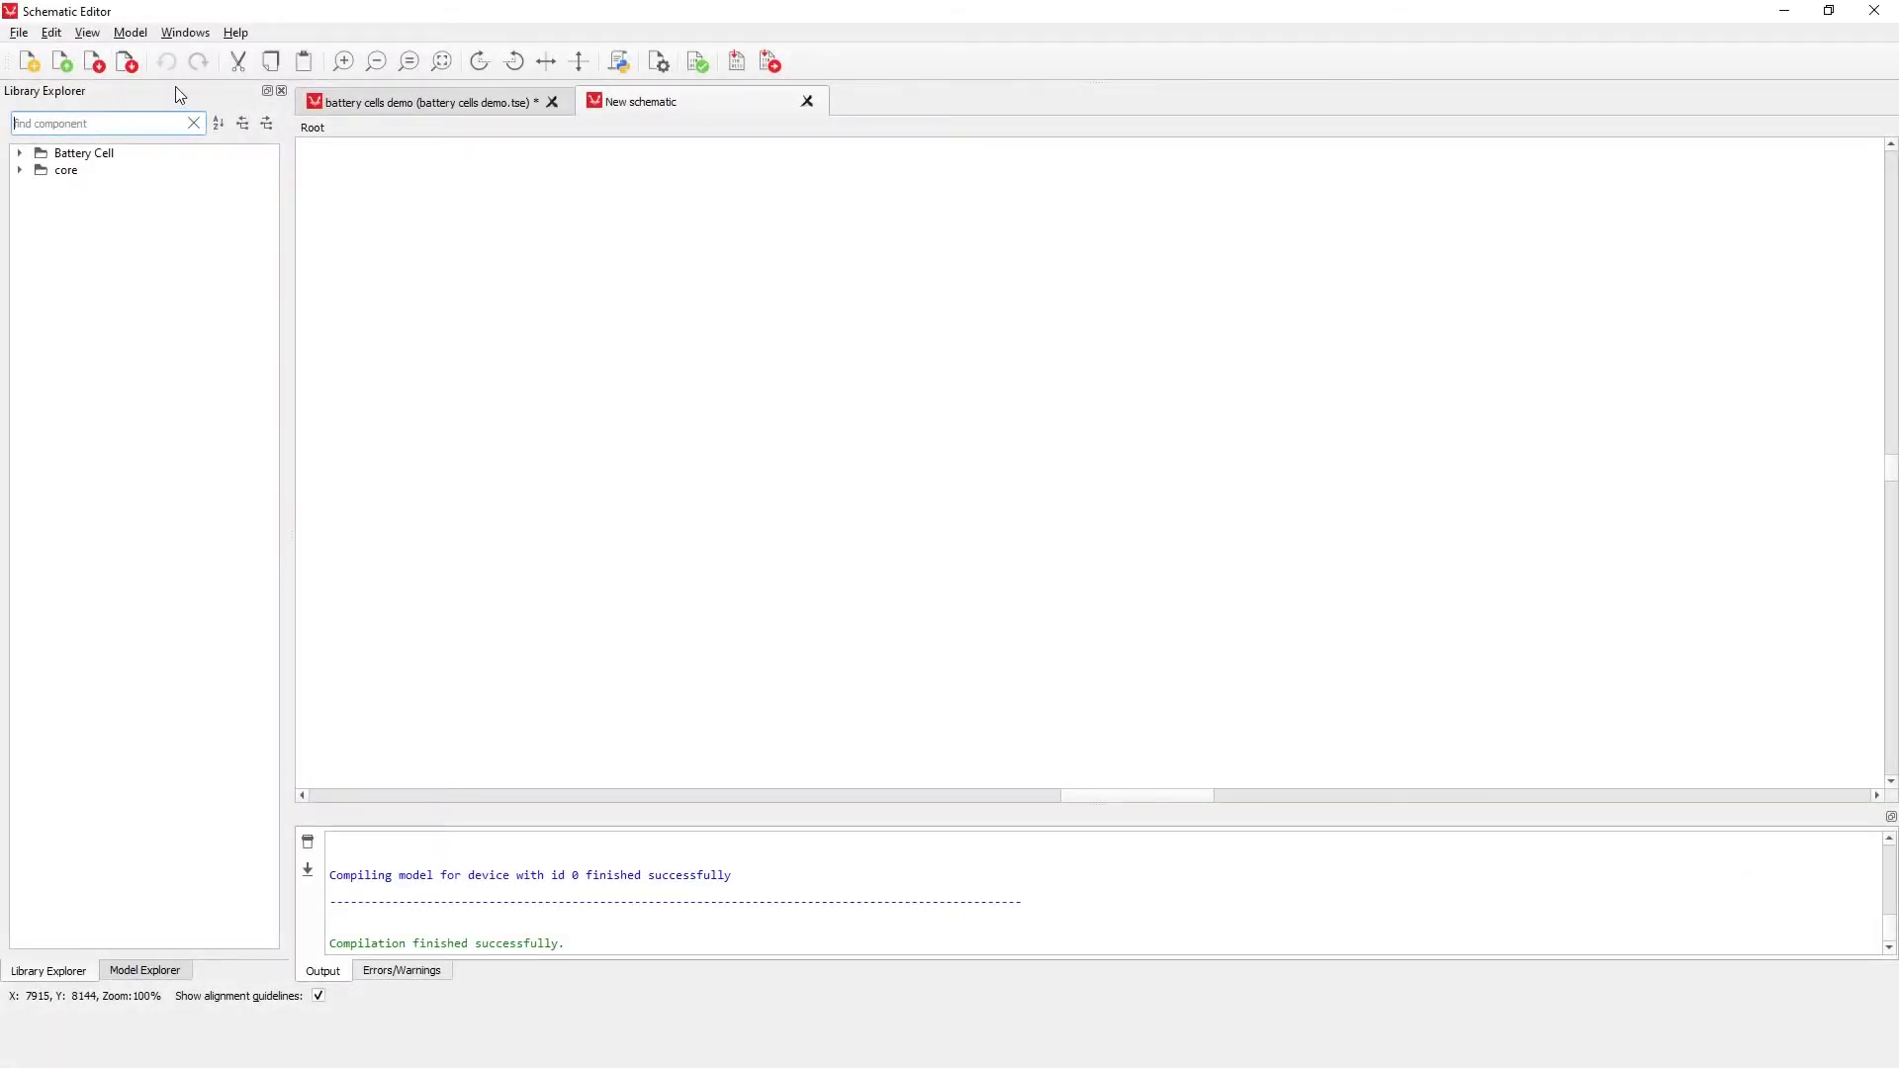
{"action": "type", "text": "batt"}
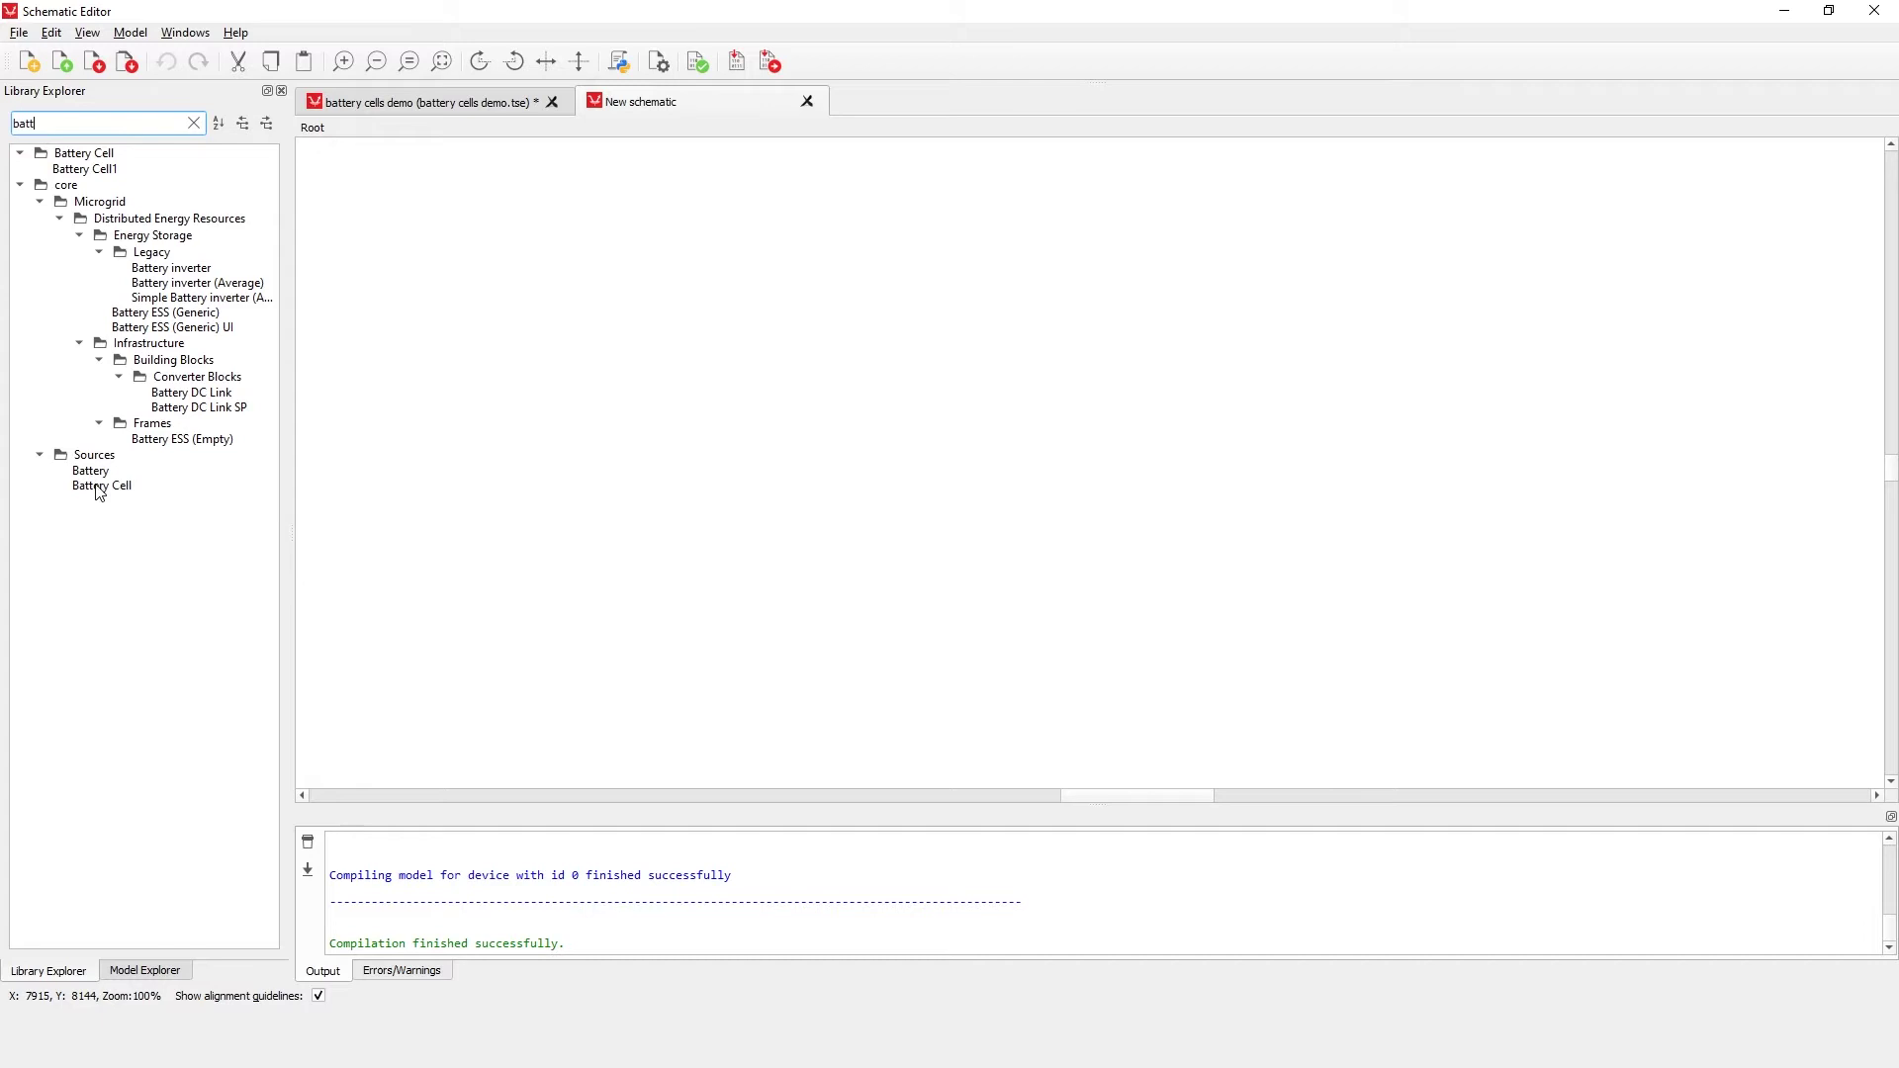
{"action": "left_click_drag", "start_coordinate": [104, 494], "coordinate": [669, 460]}
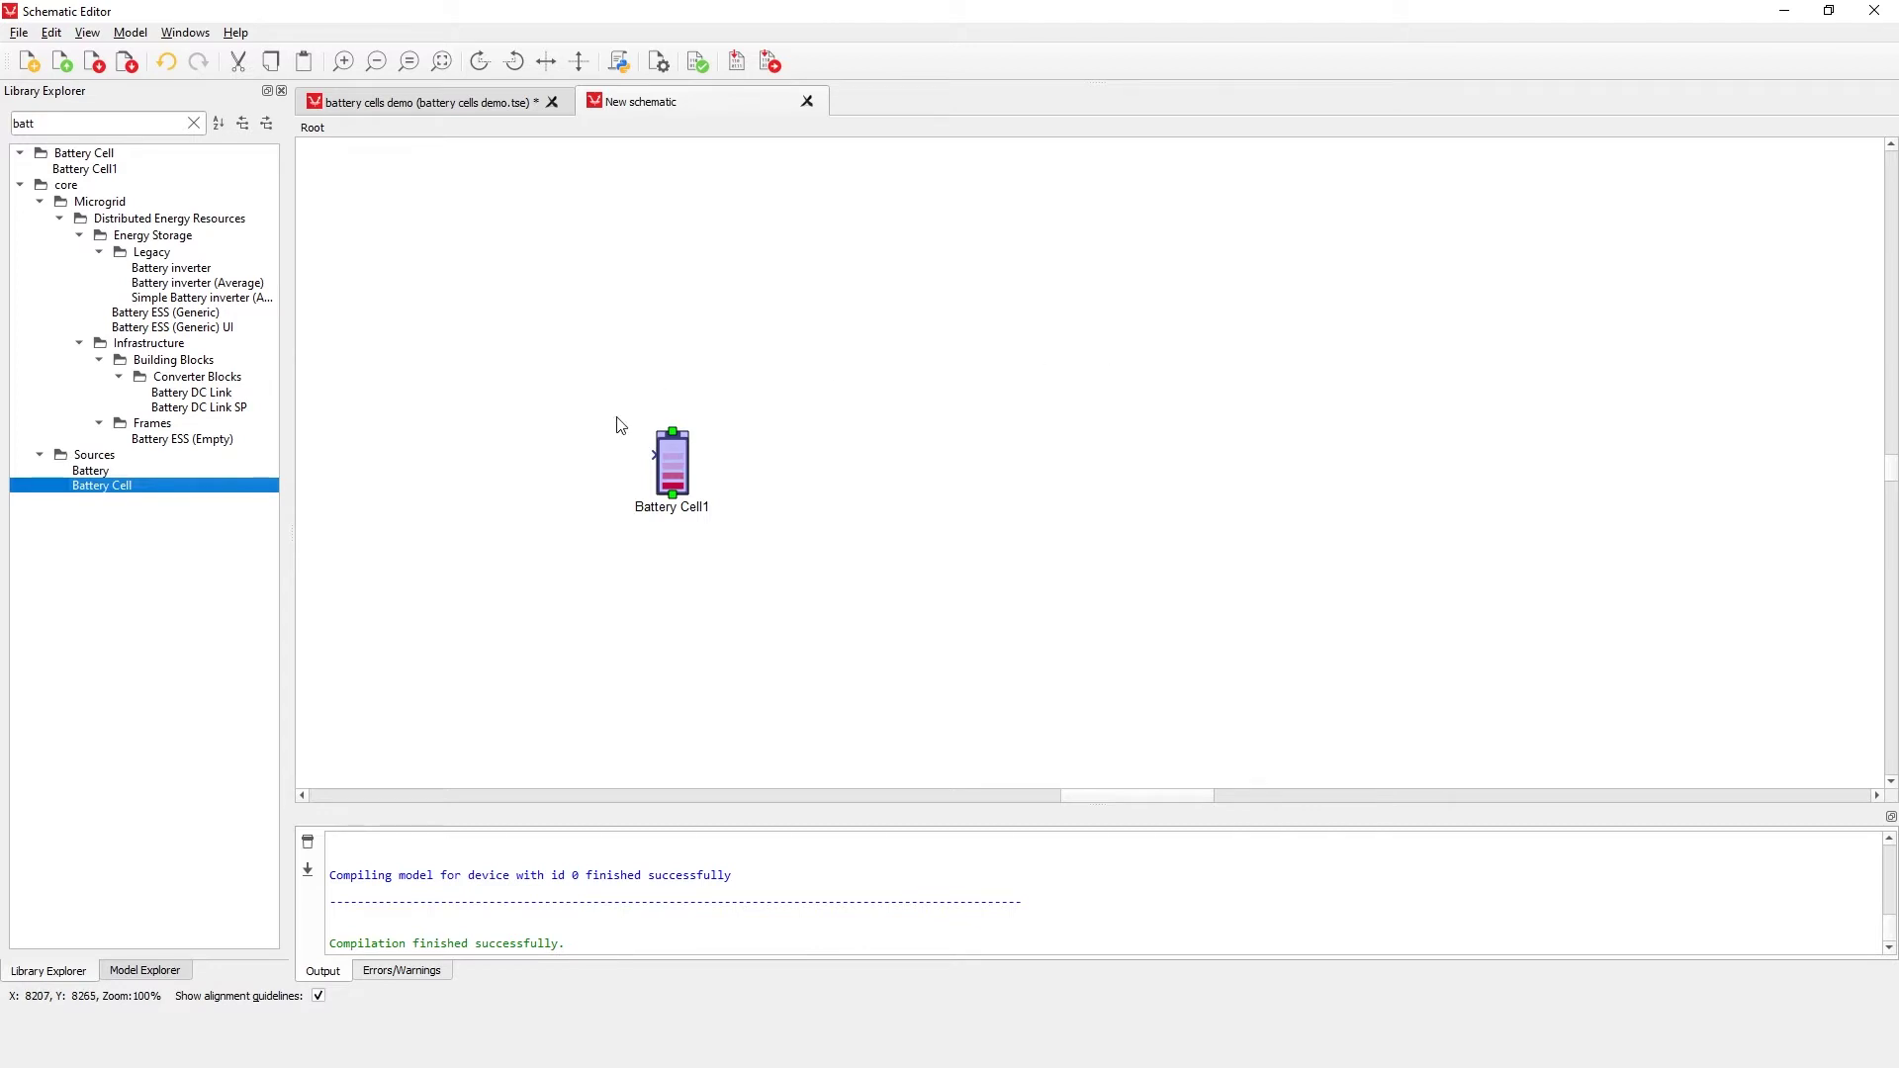
Step: Open Battery Cell1's properties, browse Basic parameters and keep Total capacity as nominal capacity
{"action": "double_click", "coordinate": [675, 471]}
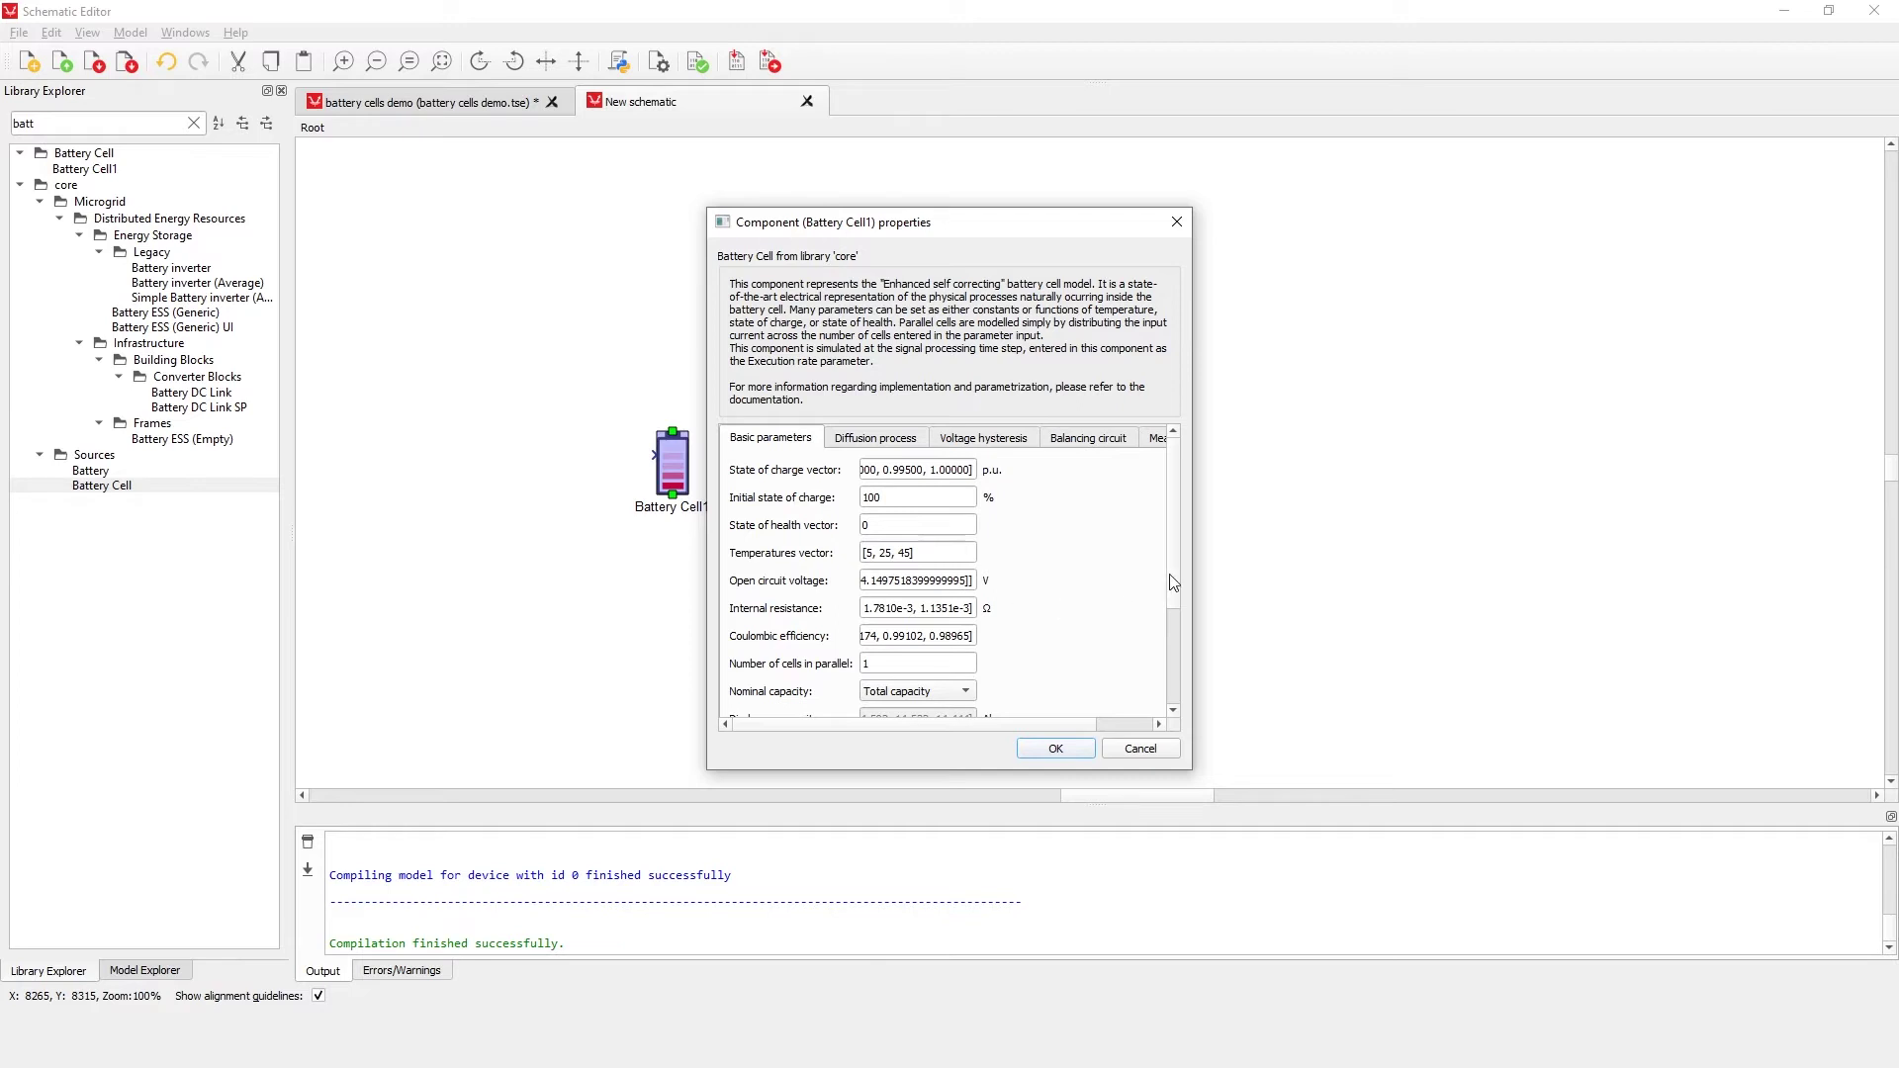
{"action": "left_click_drag", "start_coordinate": [1173, 572], "coordinate": [1177, 595]}
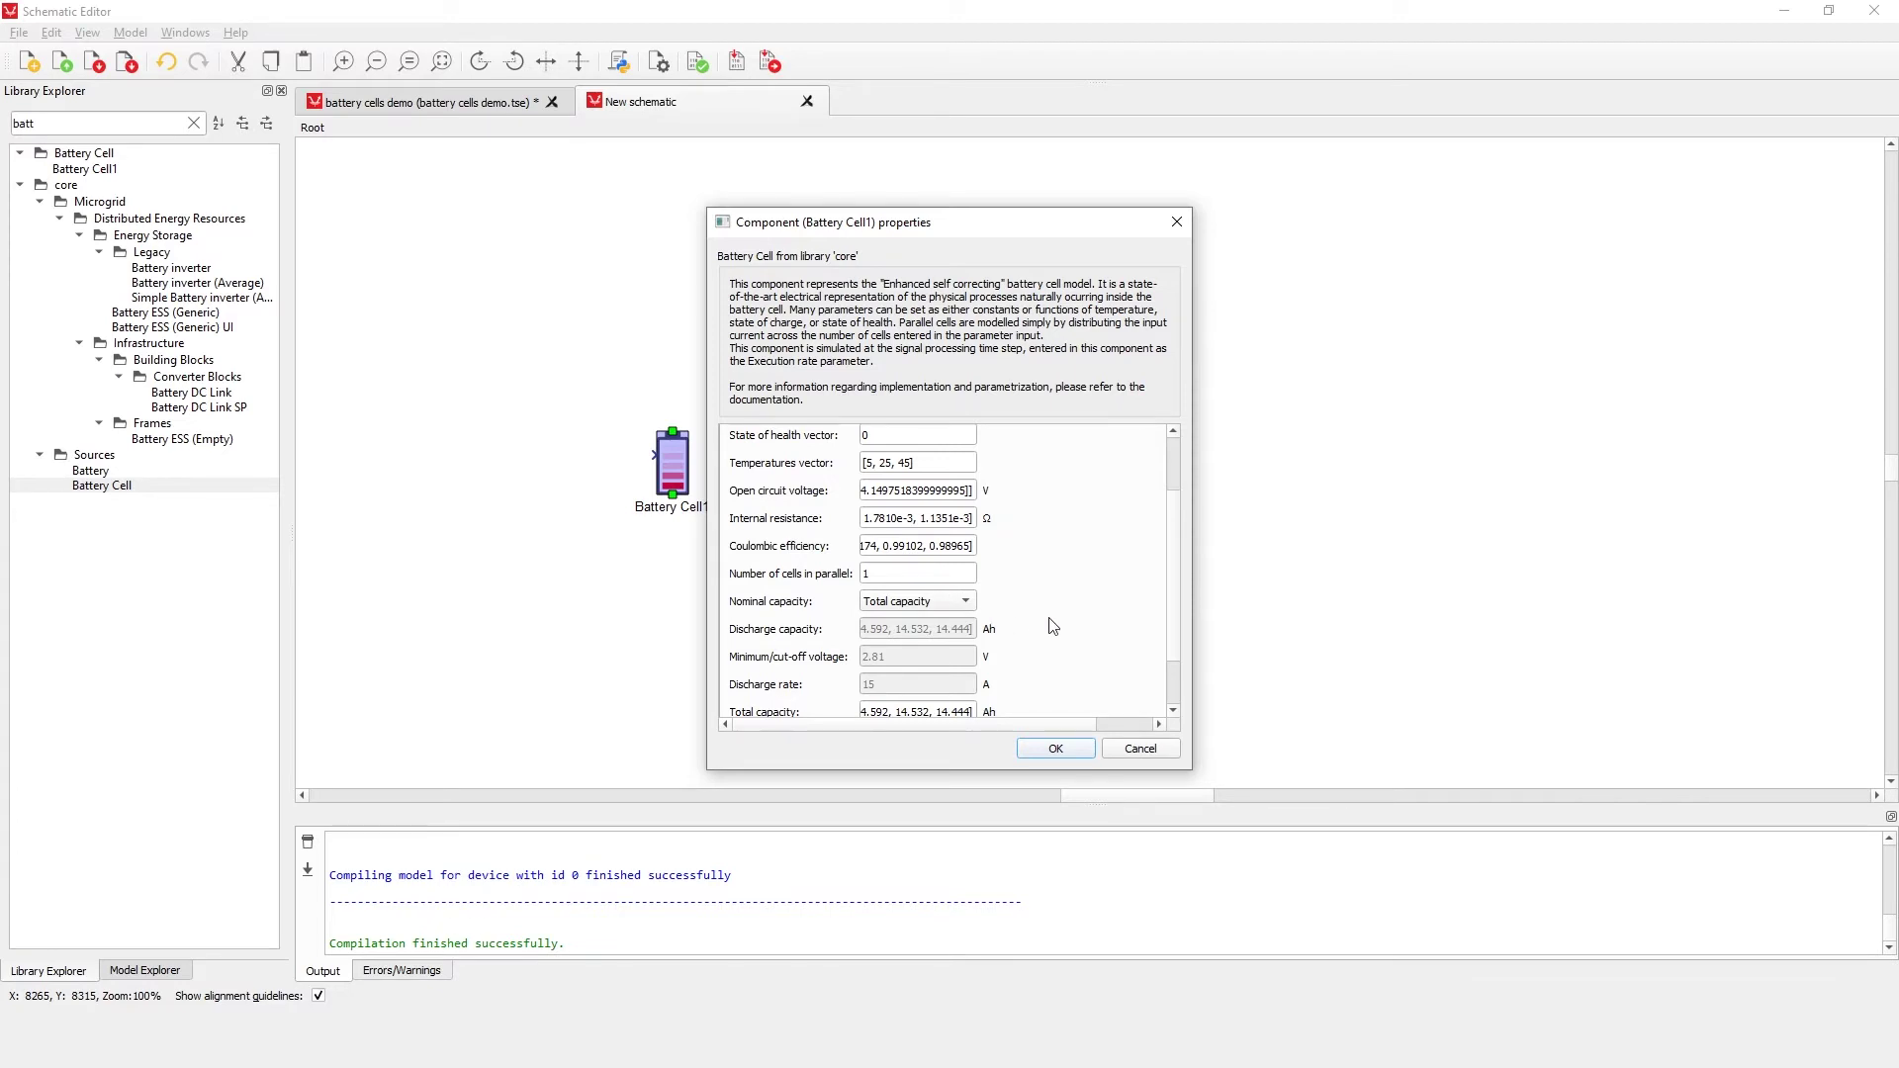
{"action": "left_click", "coordinate": [964, 601]}
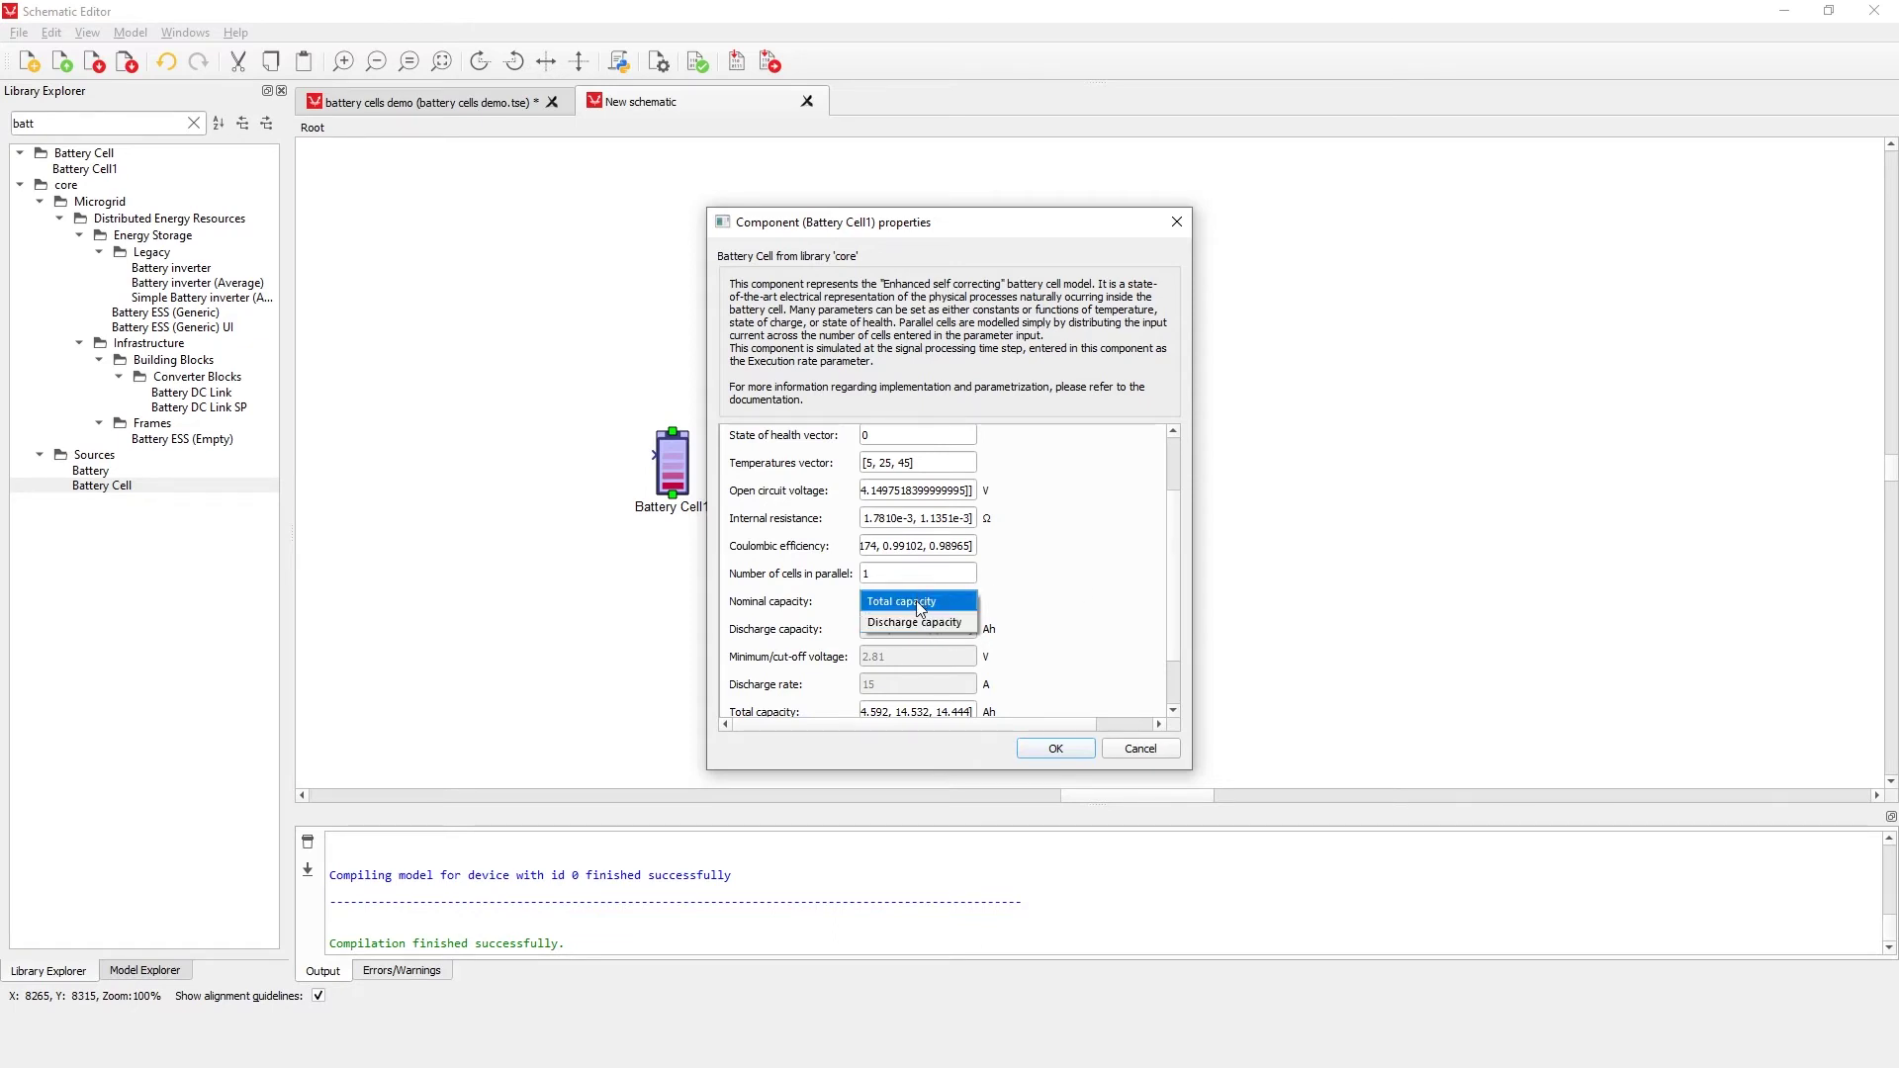
{"action": "left_click", "coordinate": [924, 600]}
{"action": "scroll", "coordinate": [992, 631], "scroll_direction": "down", "scroll_amount": 1}
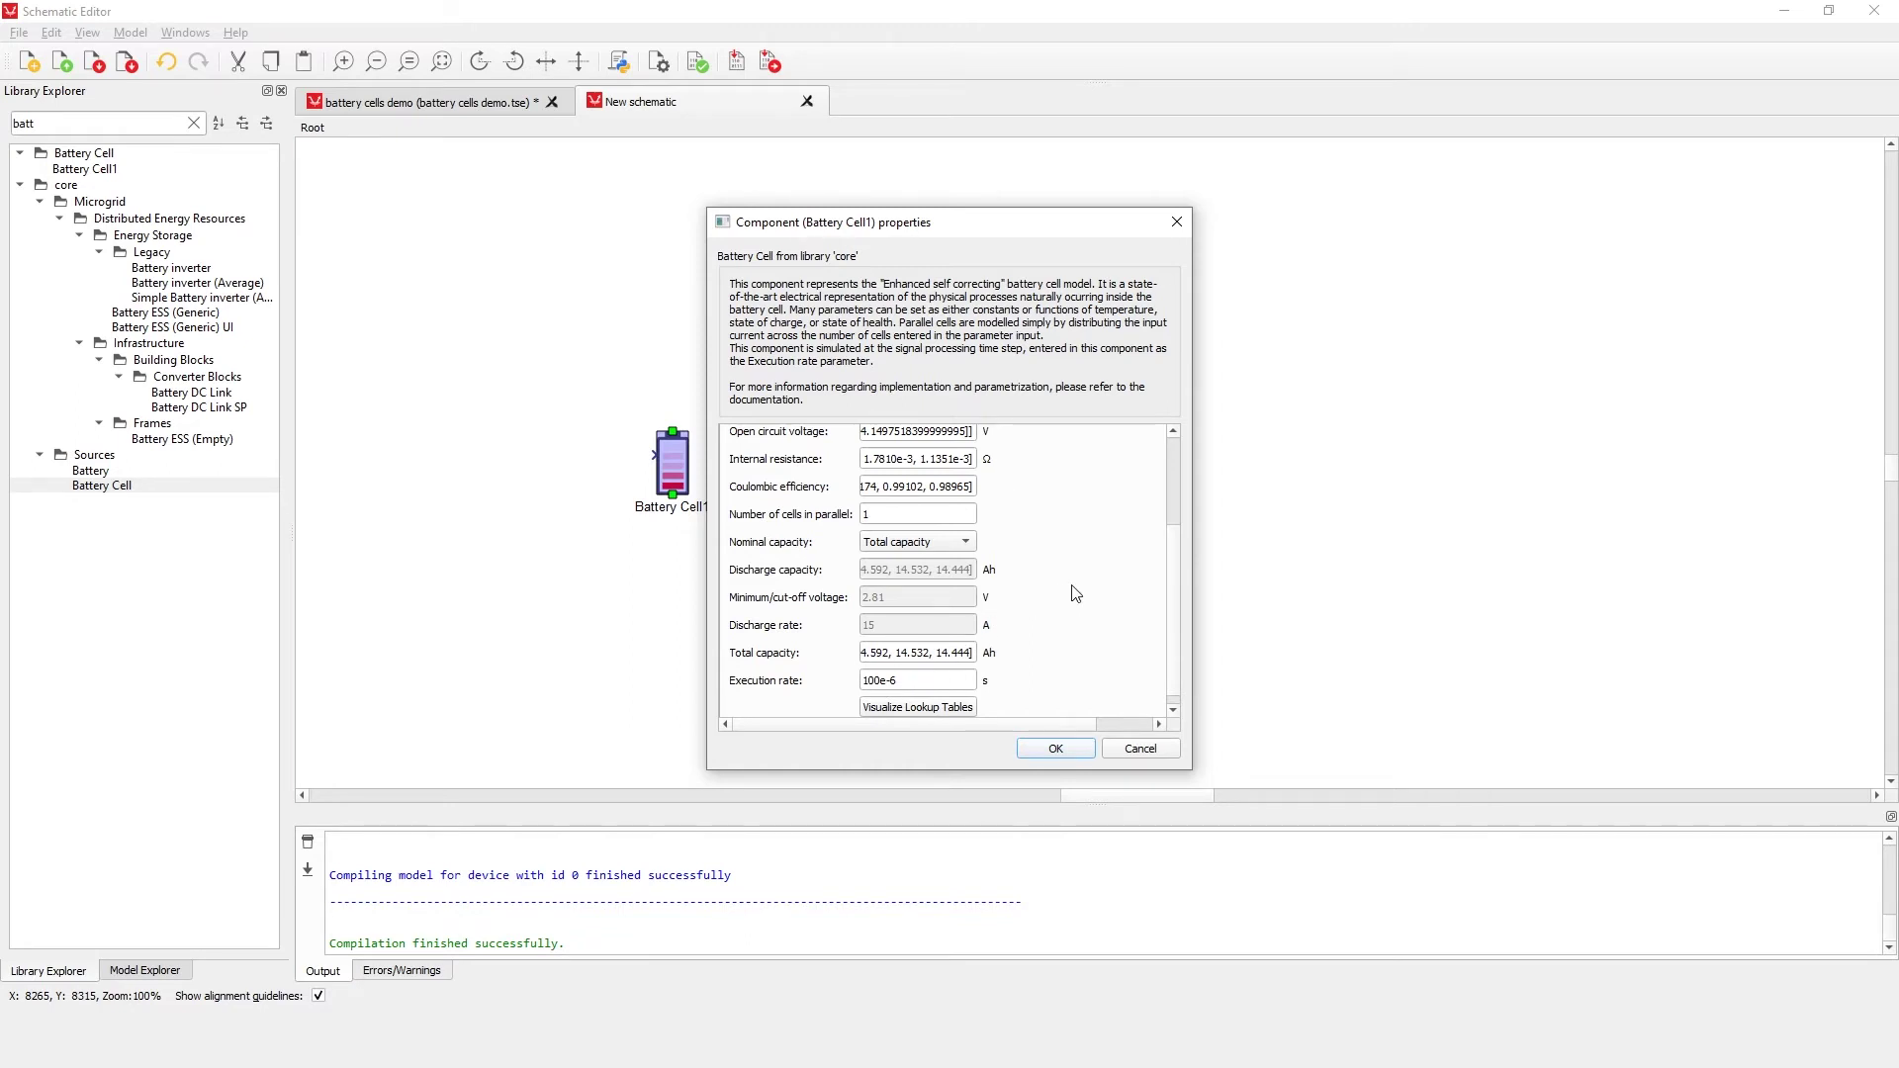
{"action": "scroll", "coordinate": [1075, 593], "scroll_direction": "up", "scroll_amount": 3}
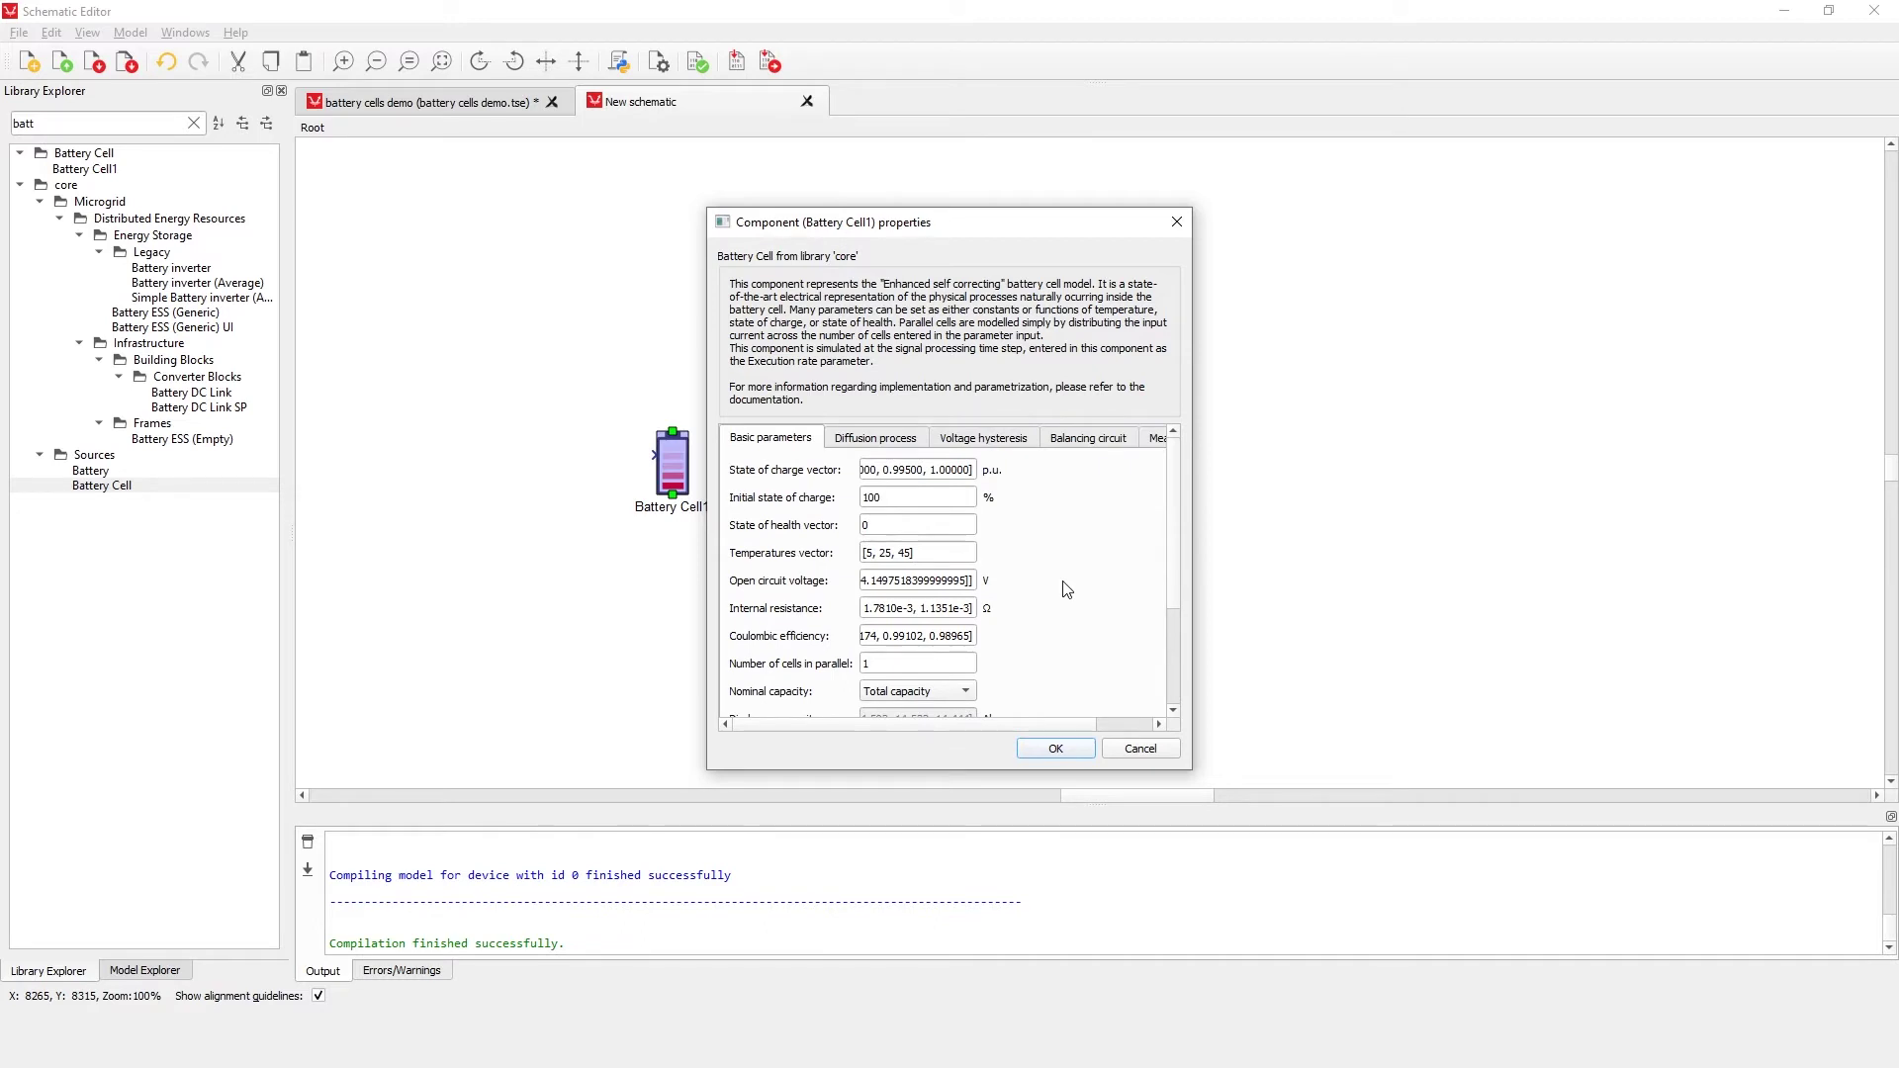
Step: View Battery Cell1's Diffusion process and Voltage hysteresis parameter tabs
{"action": "left_click", "coordinate": [860, 440]}
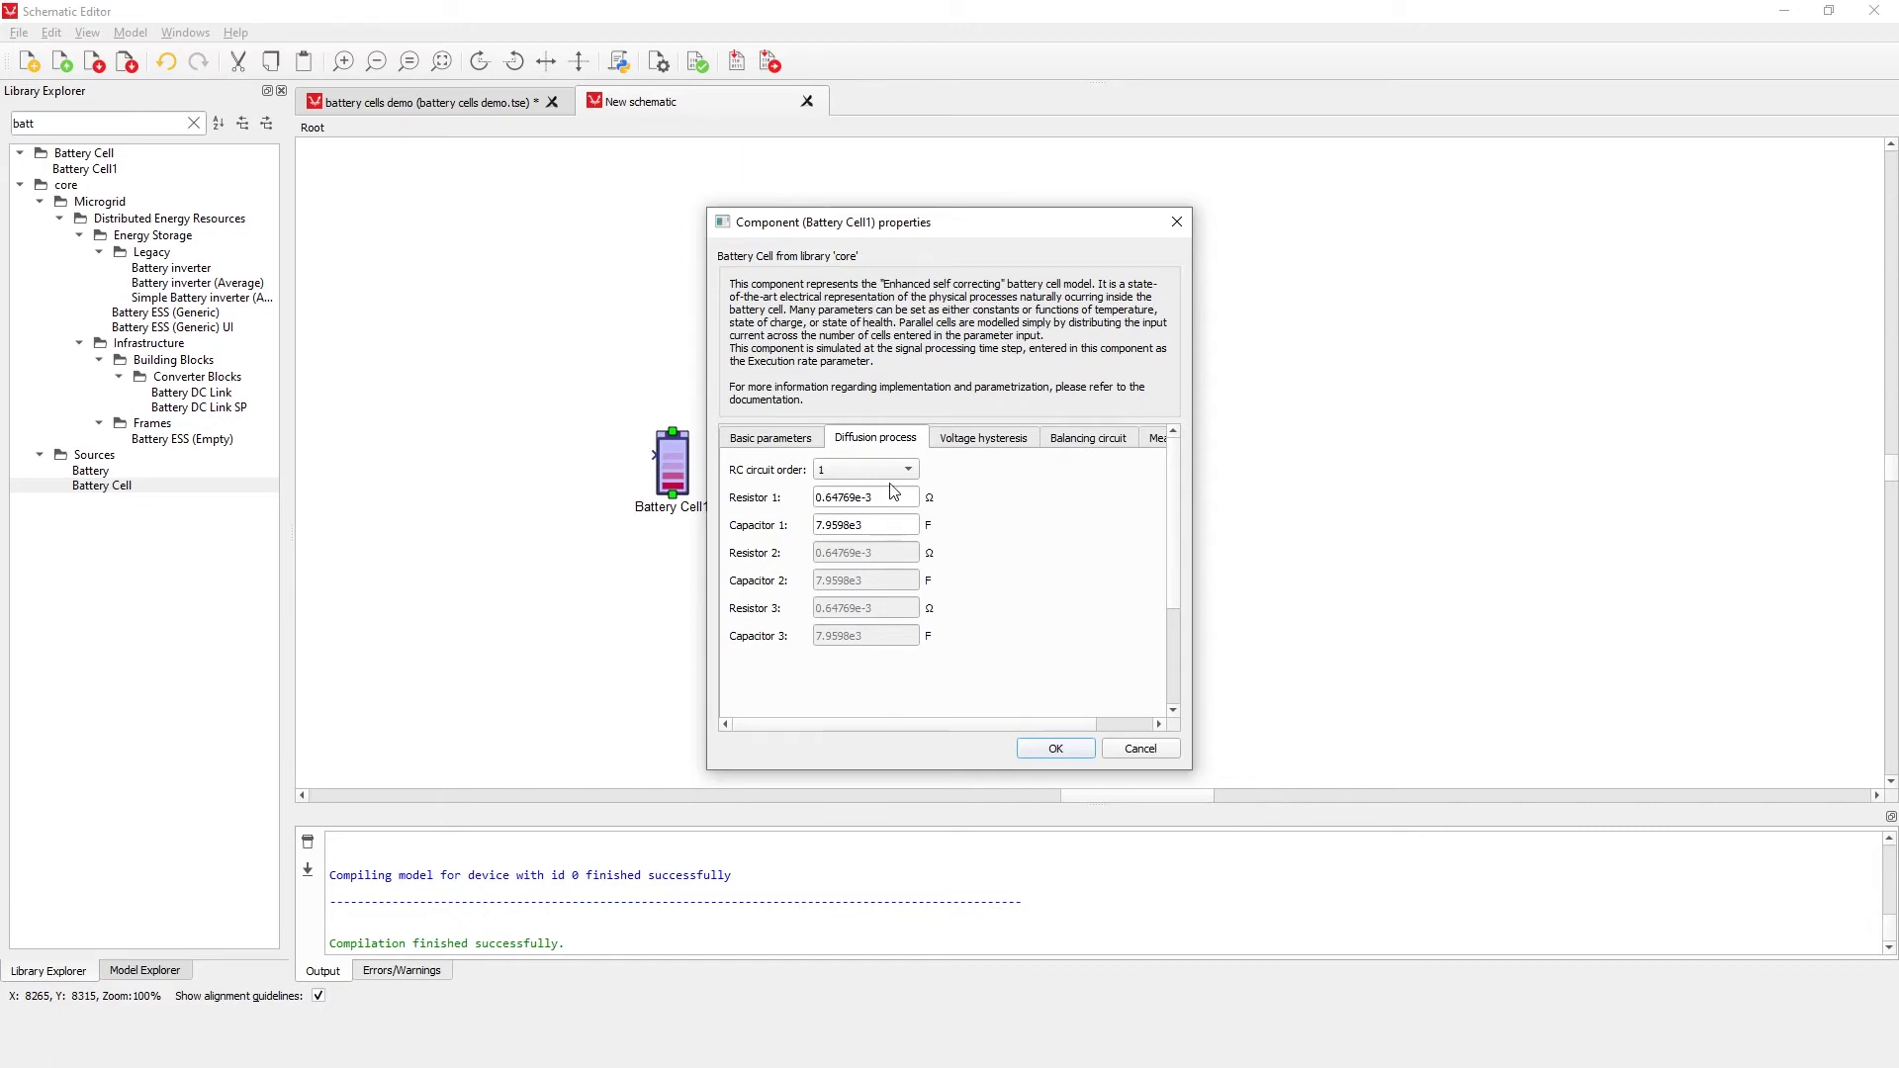
{"action": "left_click", "coordinate": [989, 442]}
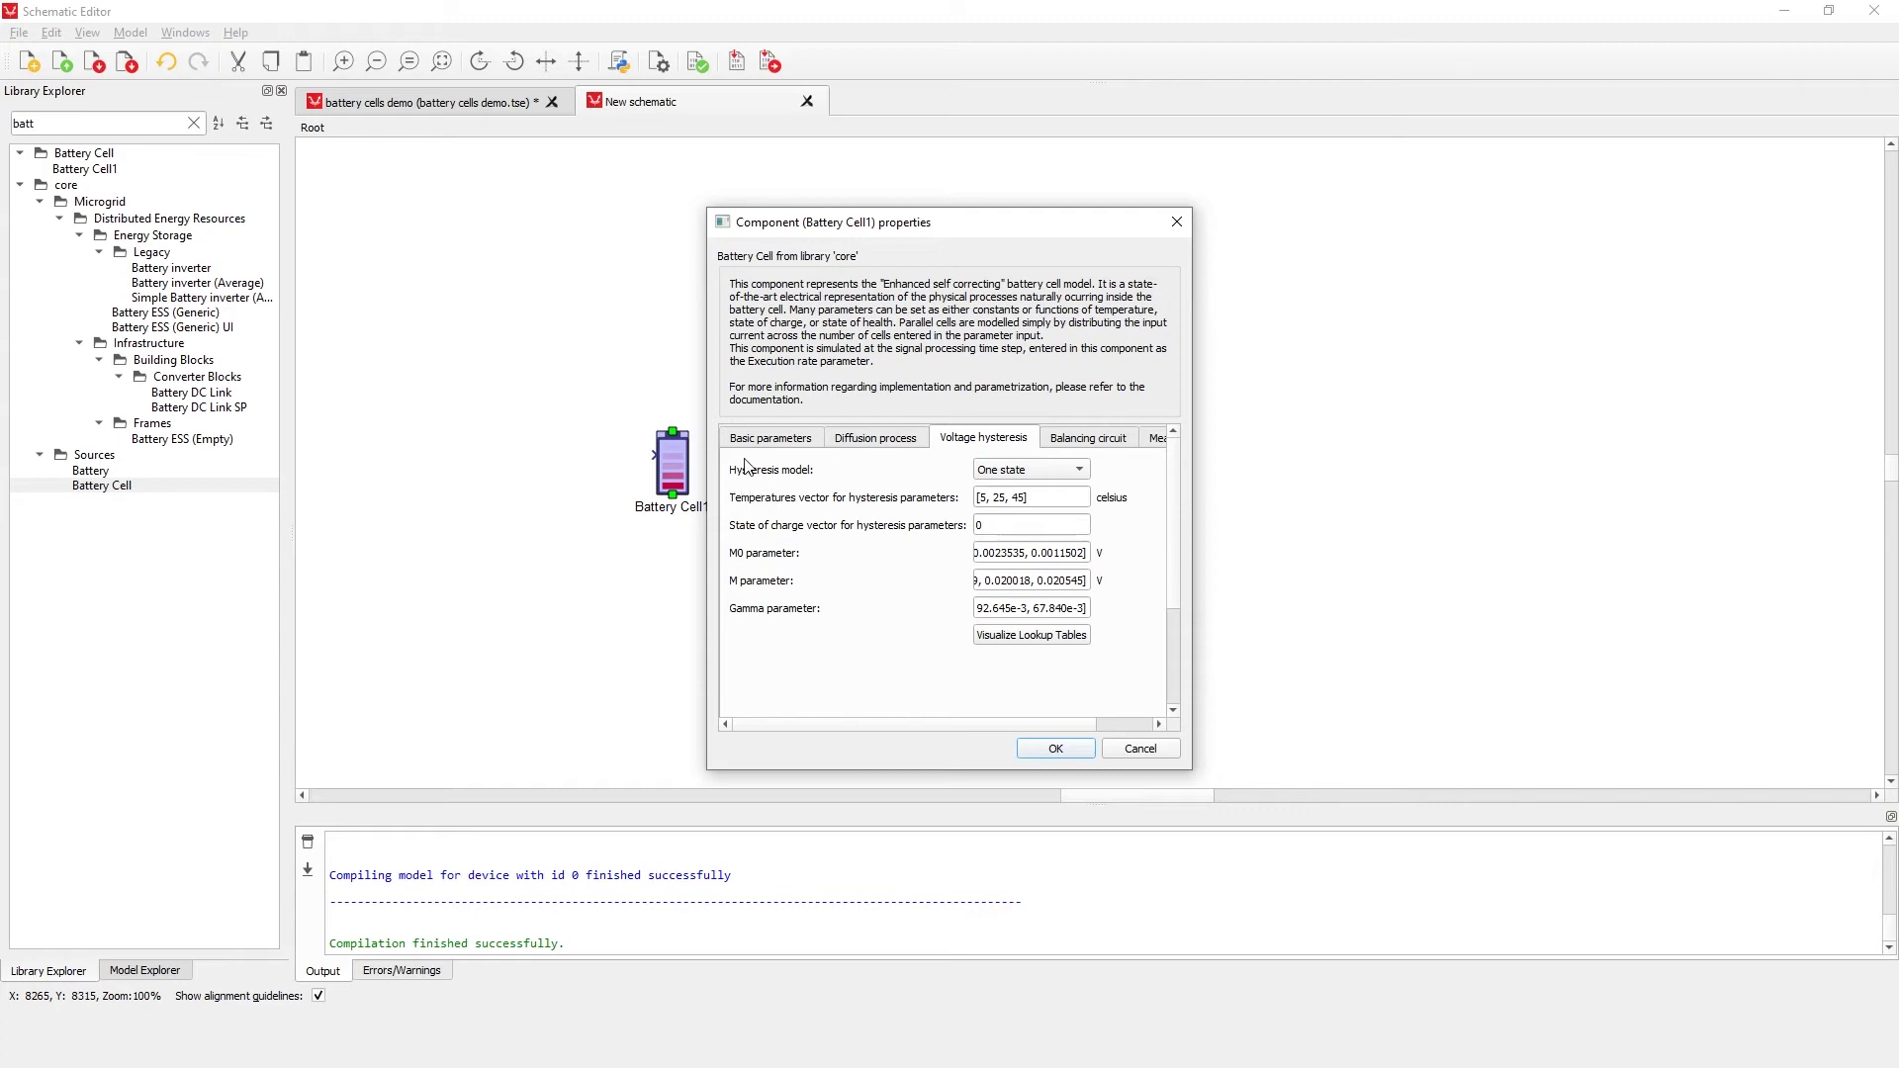
Step: Keep the hysteresis model at One state and the balancing circuit at None
{"action": "left_click", "coordinate": [1028, 470]}
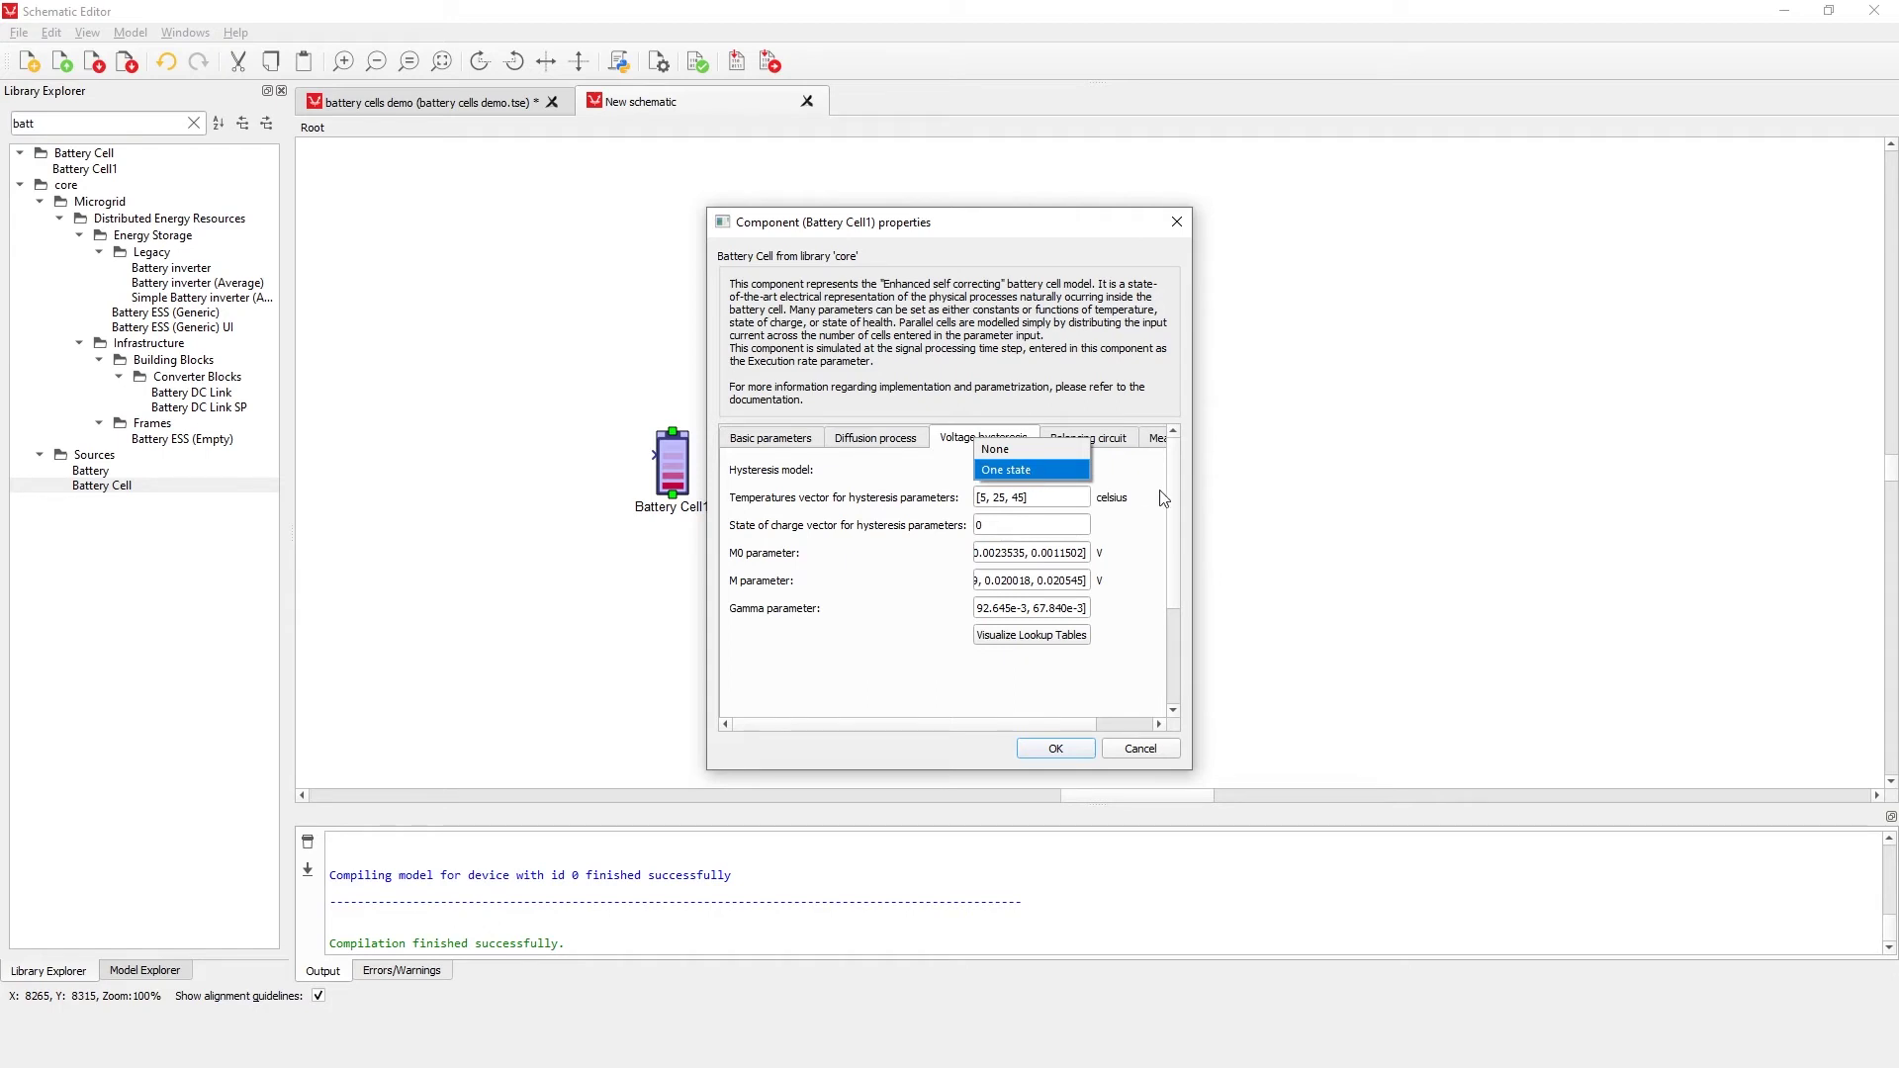
{"action": "key", "text": "Return"}
{"action": "left_click", "coordinate": [1100, 441]}
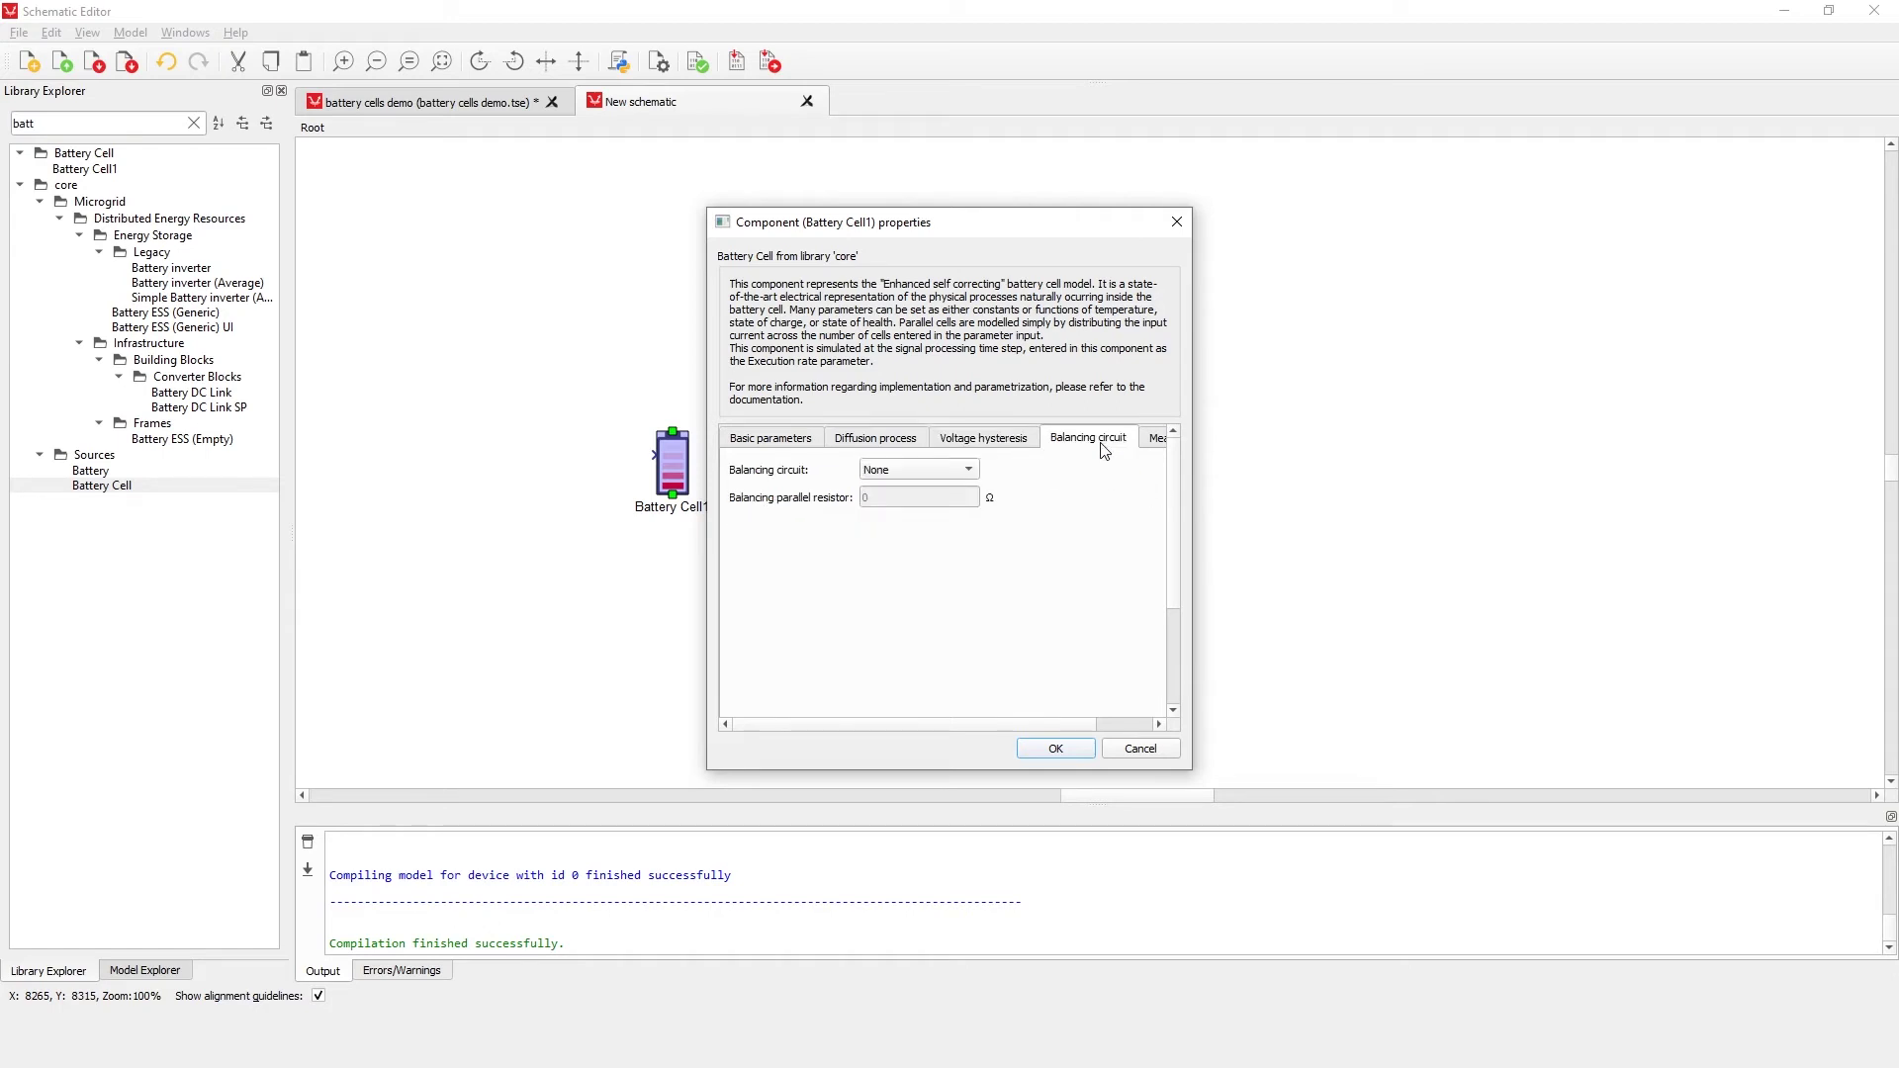
{"action": "left_click", "coordinate": [925, 467]}
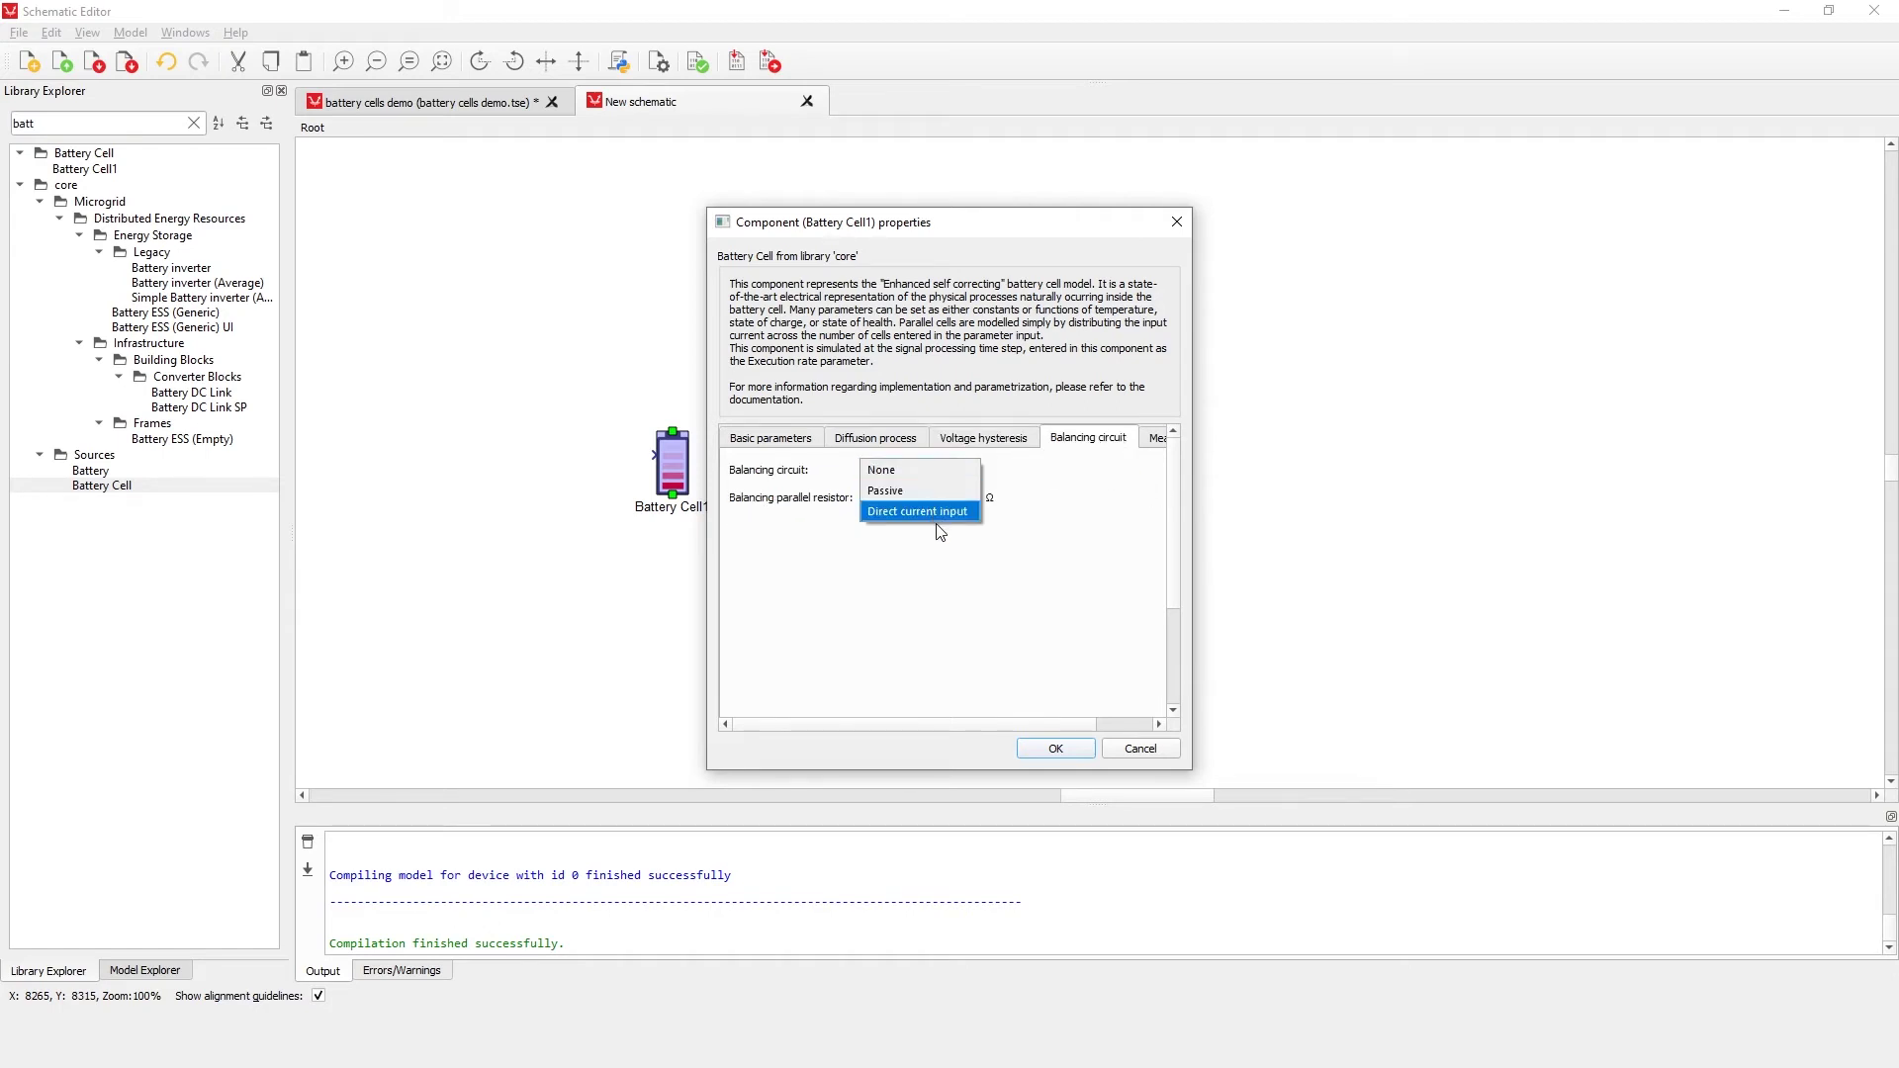
{"action": "left_click", "coordinate": [1031, 487]}
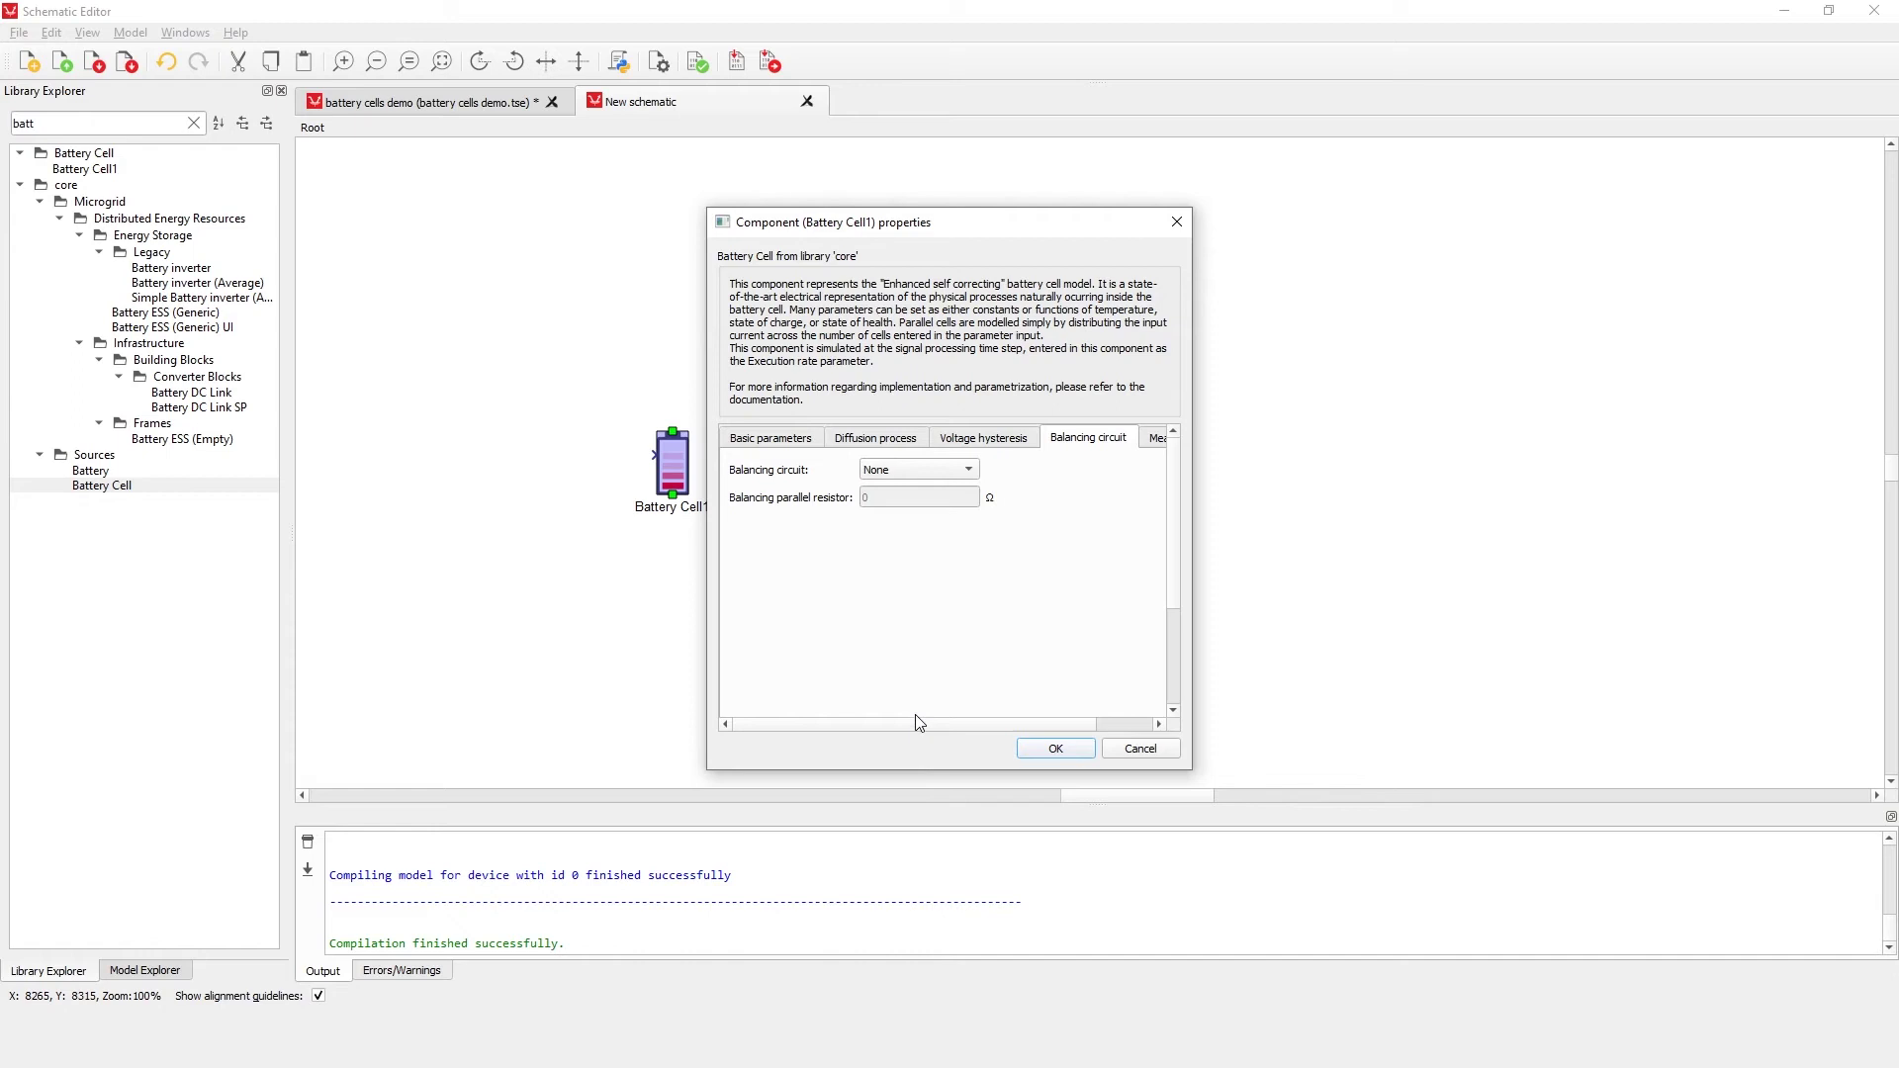
{"action": "left_click_drag", "start_coordinate": [961, 724], "coordinate": [1018, 721]}
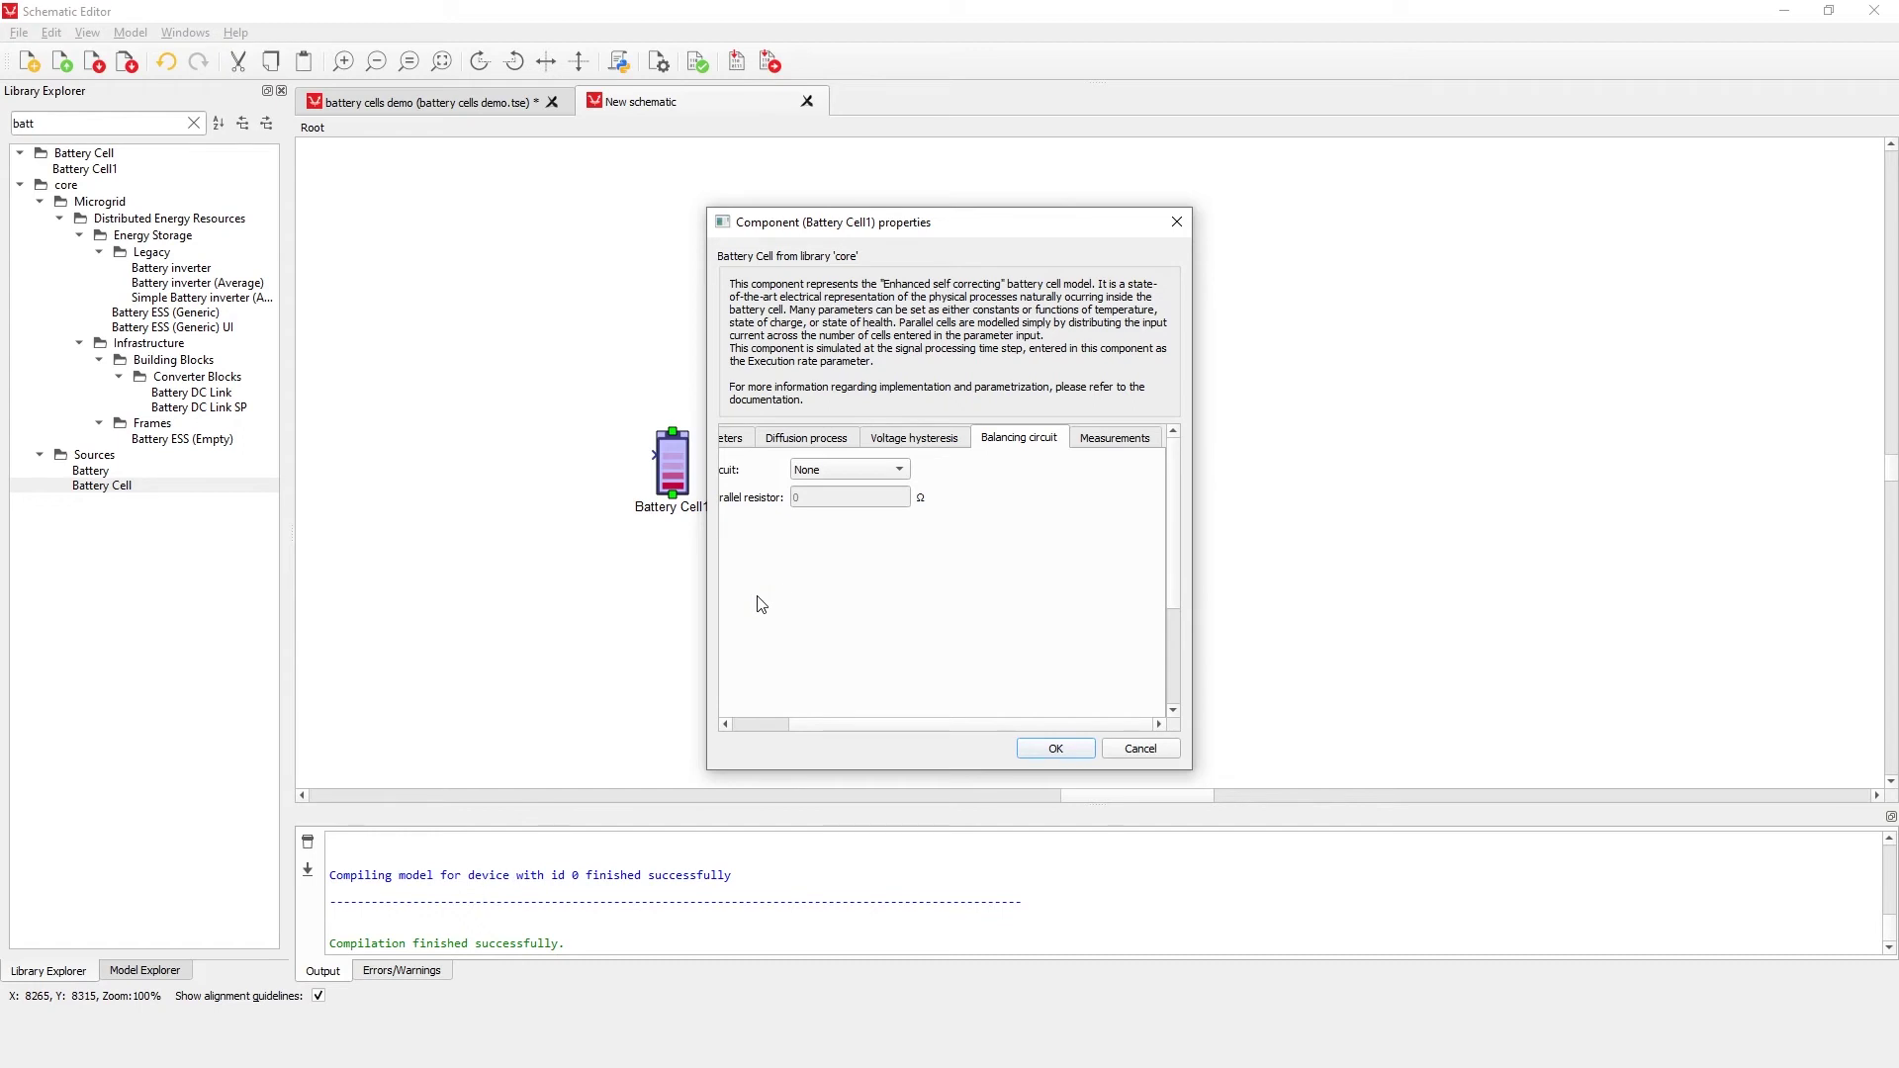
Step: Cancel Battery Cell1's properties dialog without applying any changes
{"action": "left_click", "coordinate": [1144, 751]}
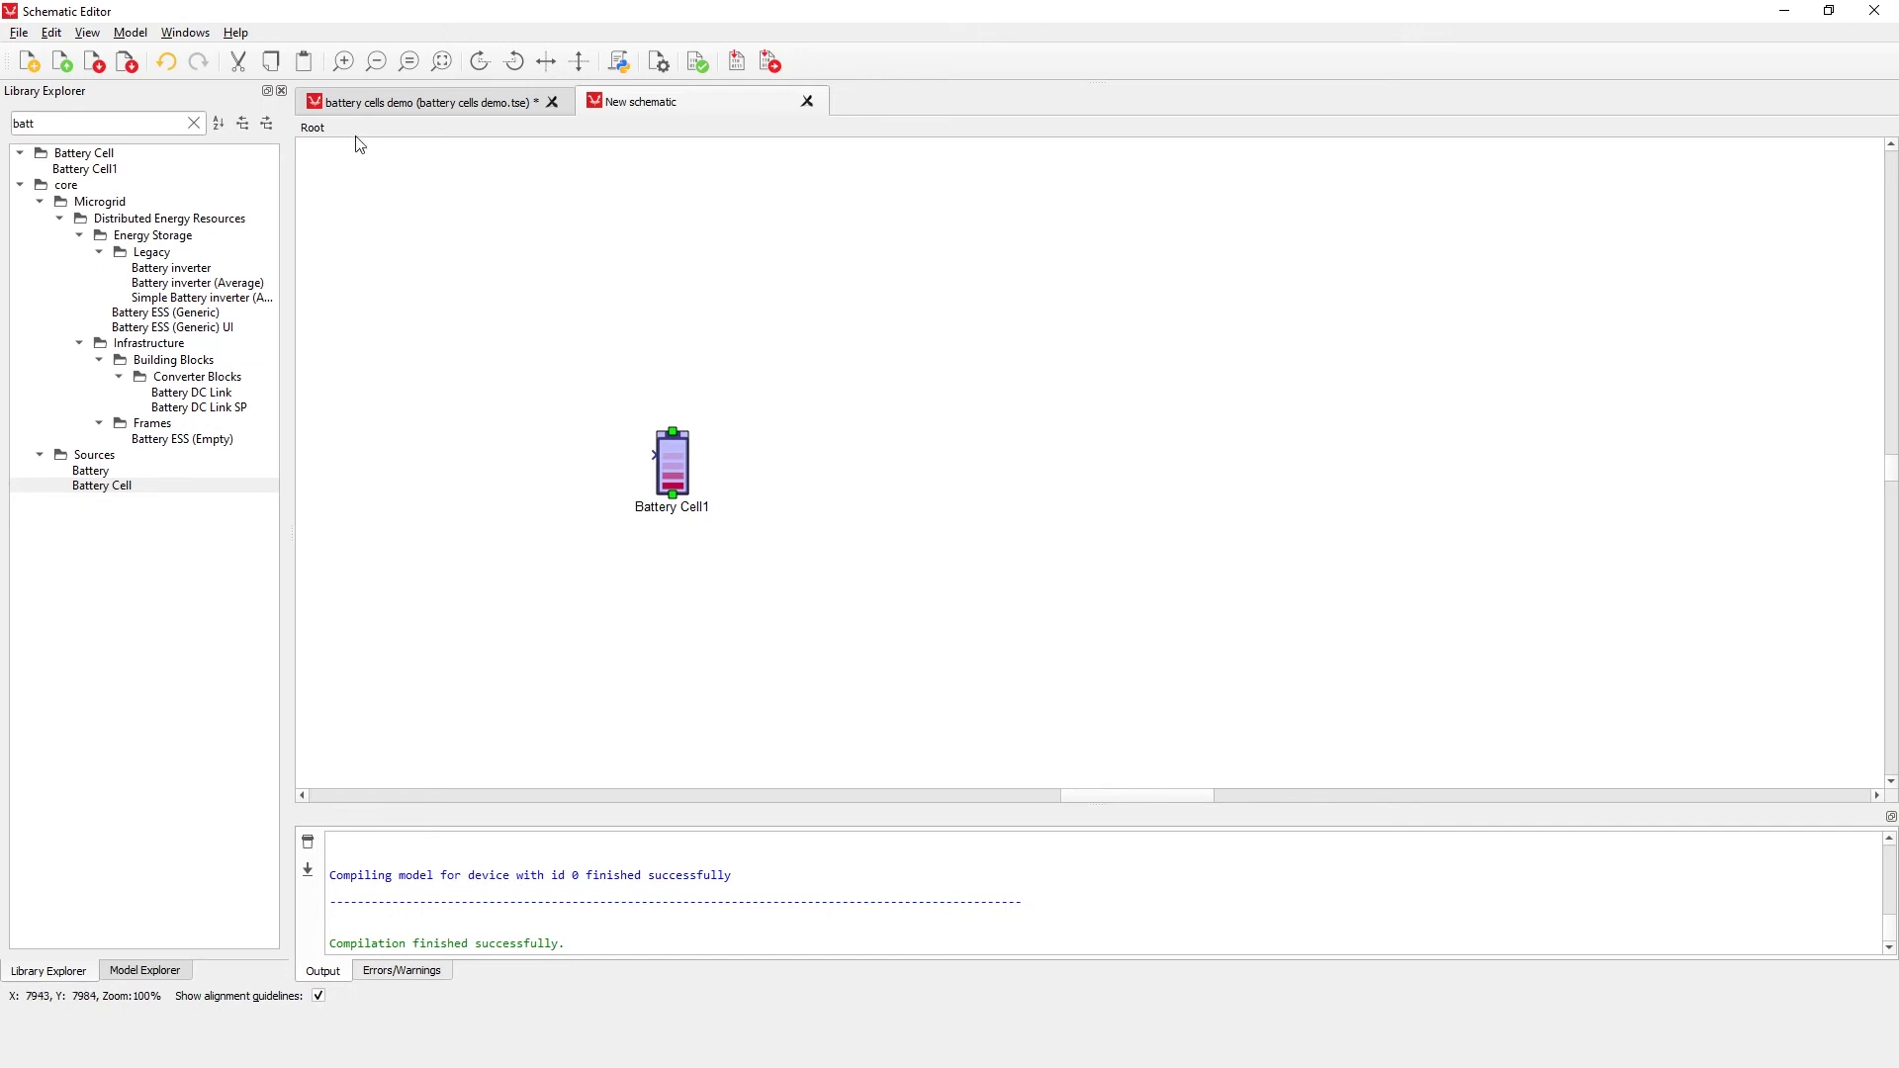
Step: Switch to the battery cells demo schematic with its twelve series cells, sensors and charger
{"action": "left_click", "coordinate": [350, 111]}
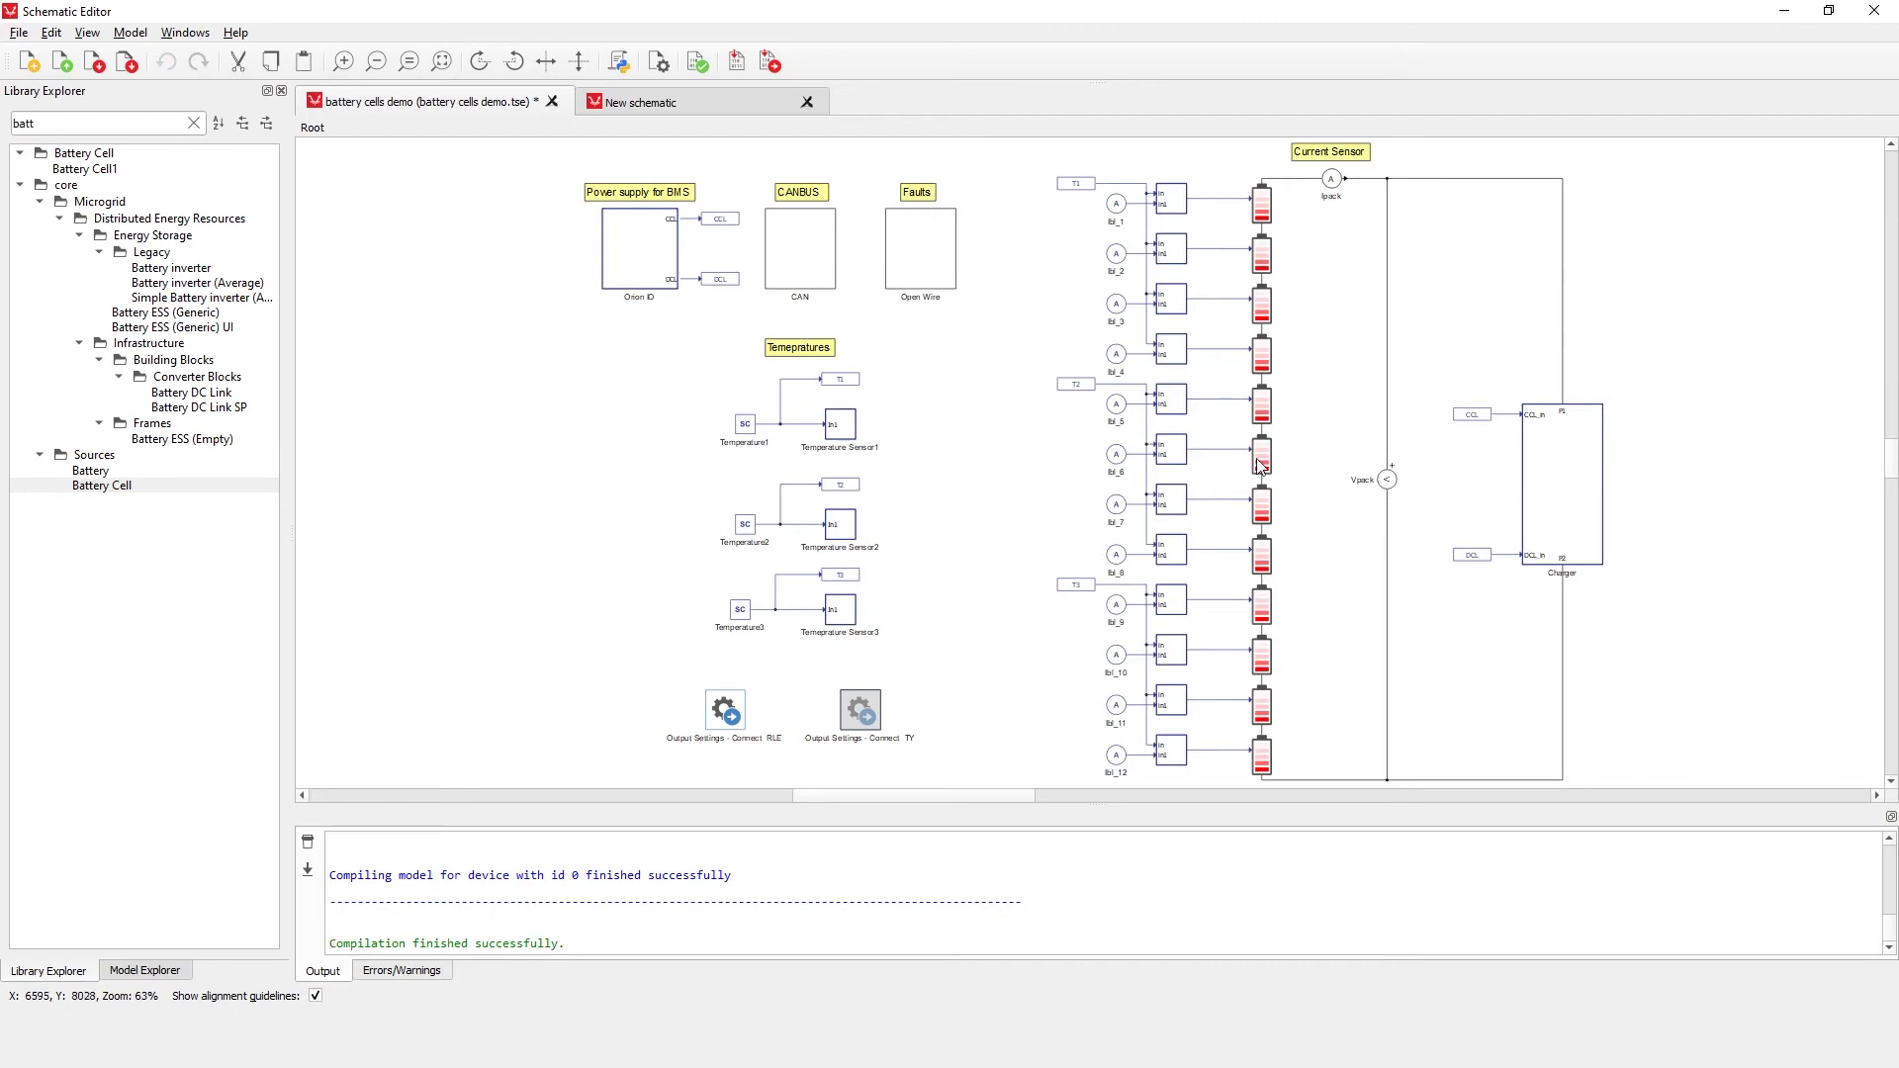
{"action": "scroll", "coordinate": [1291, 509], "scroll_direction": "down", "scroll_amount": 2}
{"action": "scroll", "coordinate": [1290, 508], "scroll_direction": "up", "scroll_amount": 2}
Step: Open the demo's Battery Cell1 properties and browse its Diffusion process, Basic parameters and Balancing circuit tabs
{"action": "double_click", "coordinate": [1263, 208]}
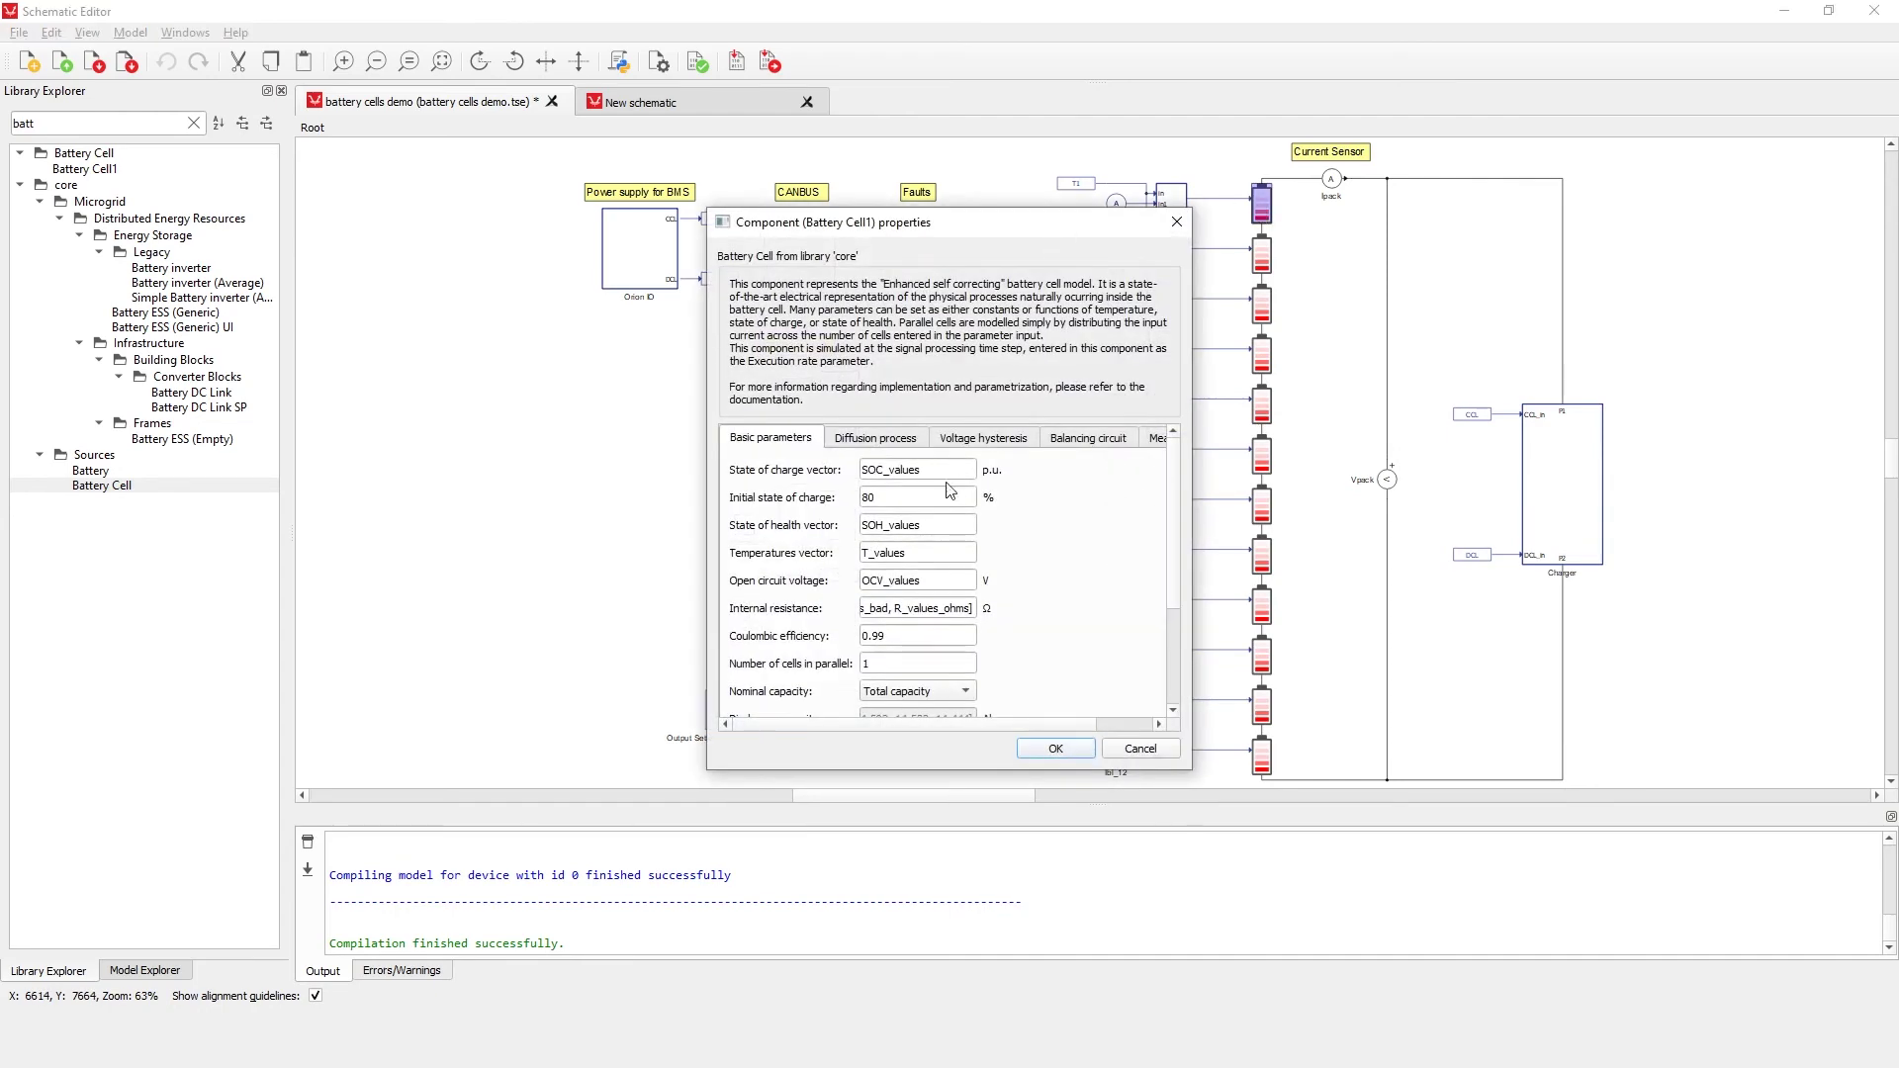
{"action": "left_click", "coordinate": [899, 453]}
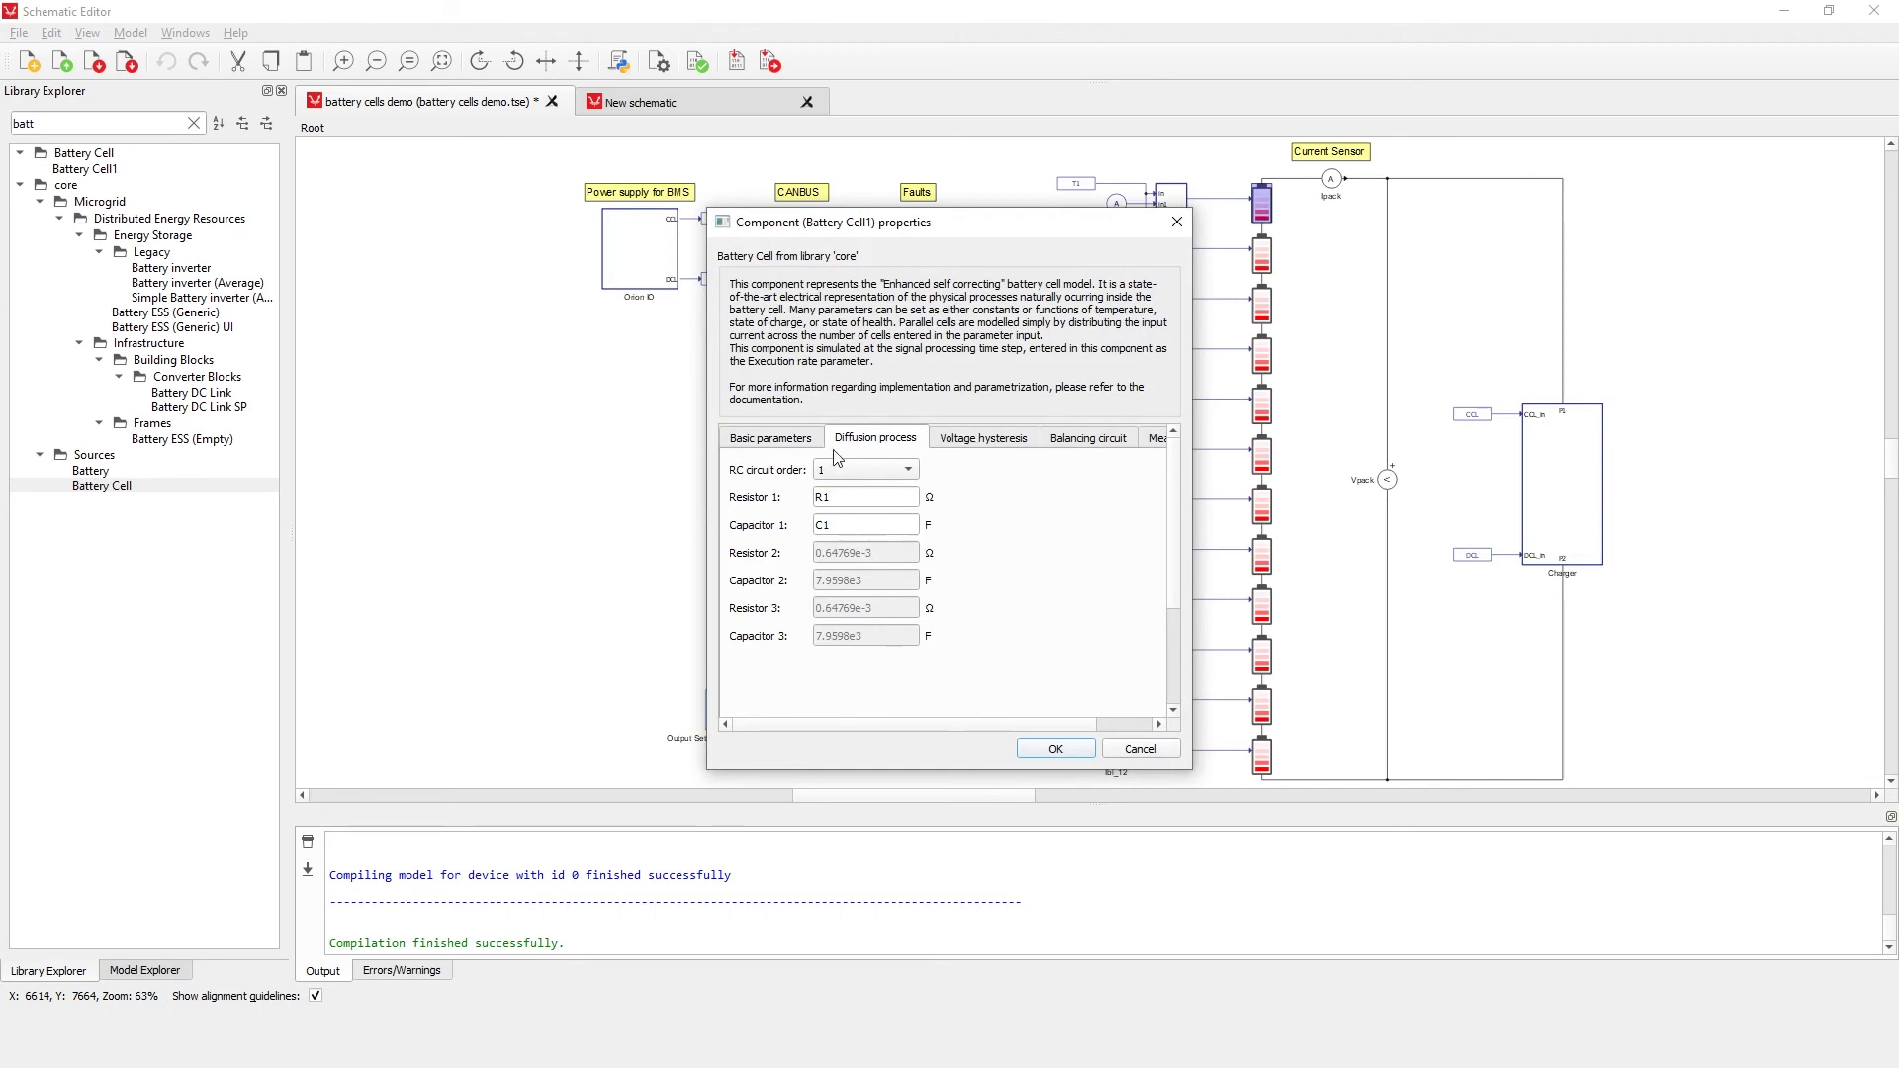
{"action": "left_click", "coordinate": [794, 445]}
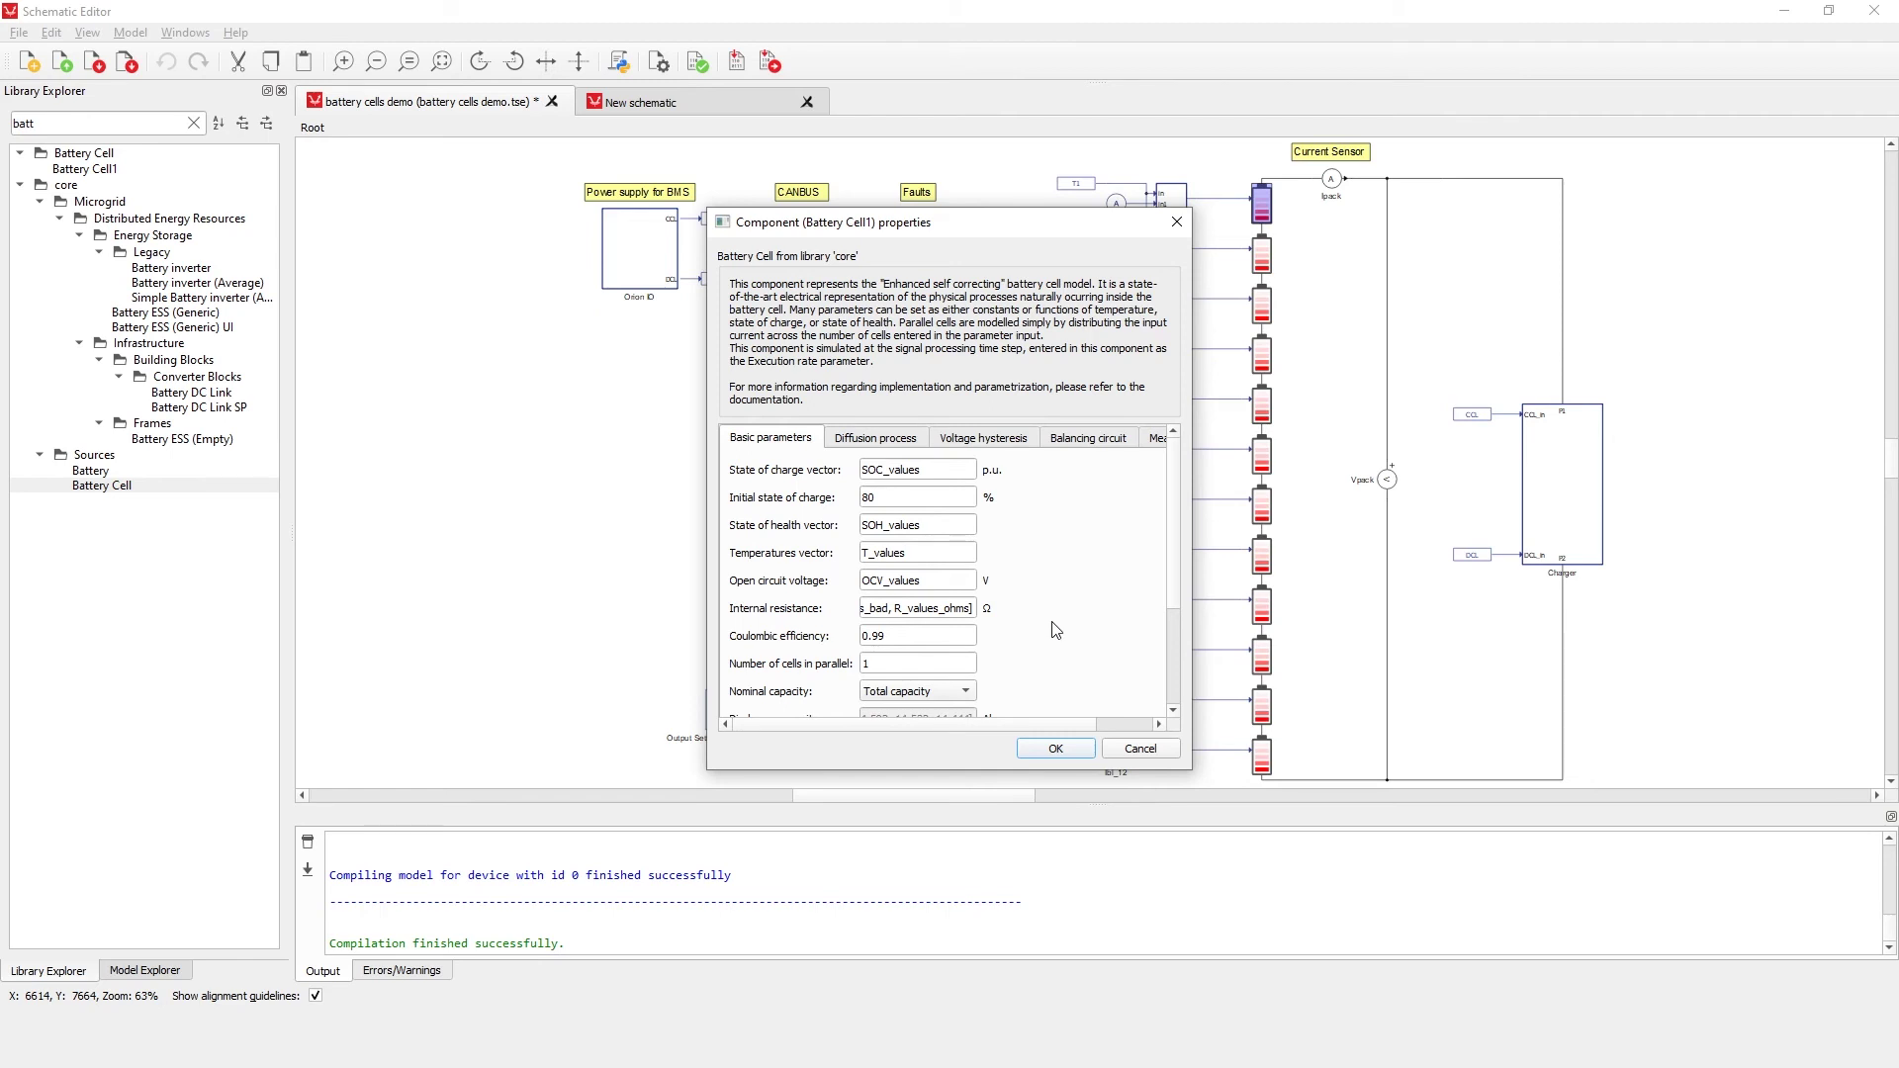
{"action": "left_click", "coordinate": [885, 441]}
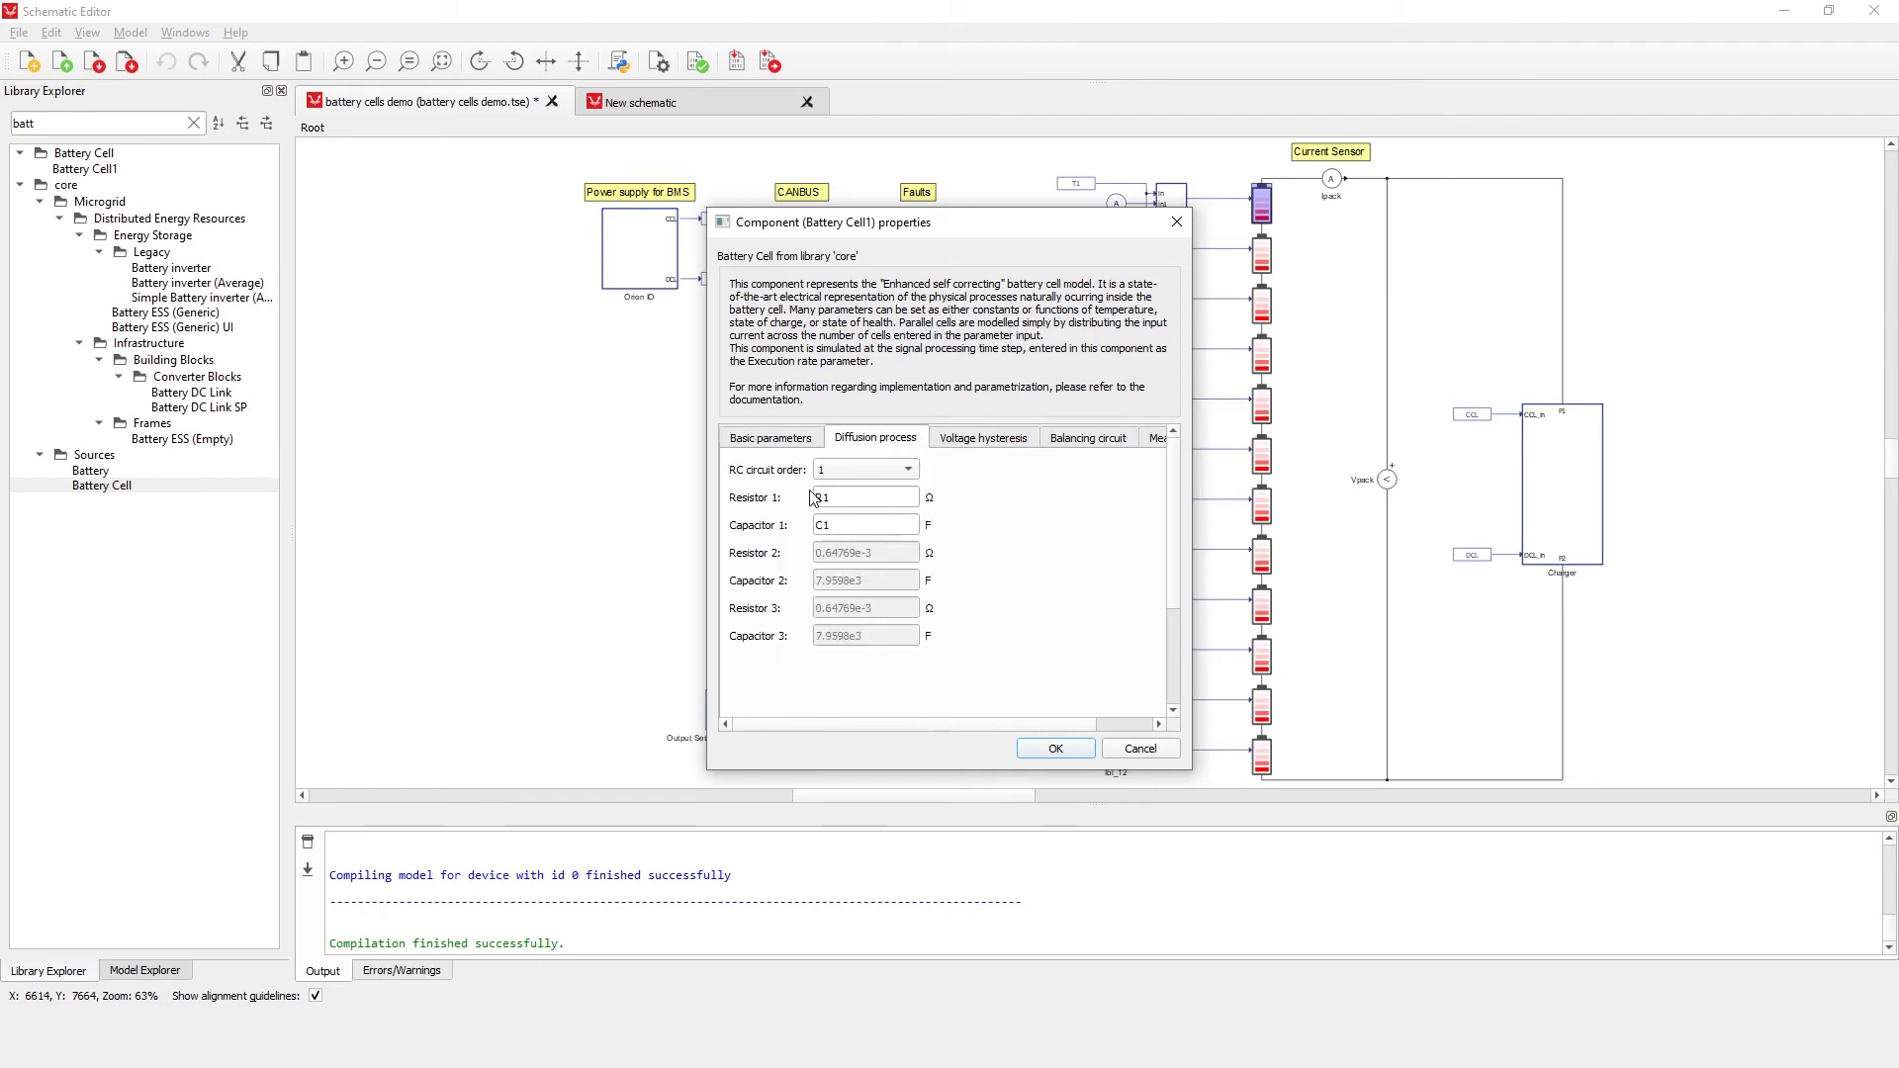
{"action": "left_click", "coordinate": [1078, 441]}
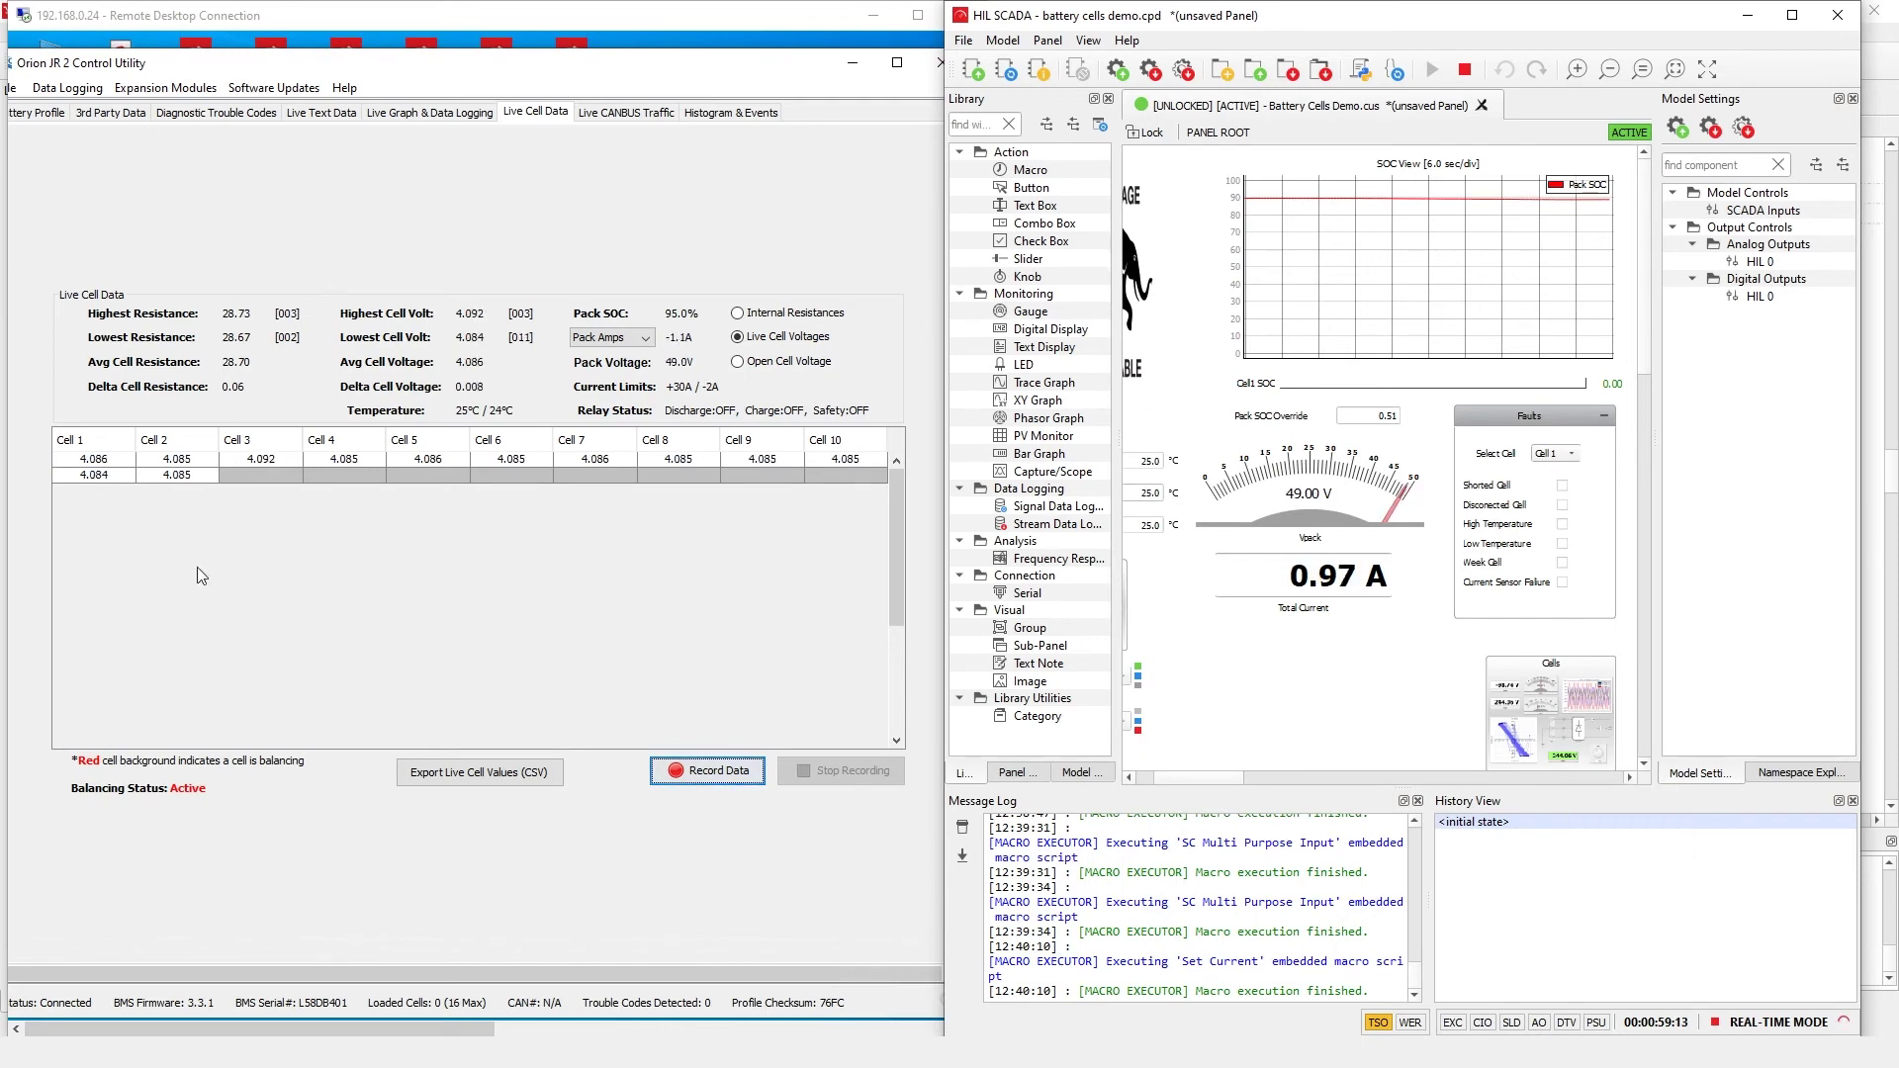
Step: Change the charger-load Set Current from -2 to -5 in SCADA
{"action": "left_click_drag", "start_coordinate": [1202, 777], "coordinate": [1275, 778]}
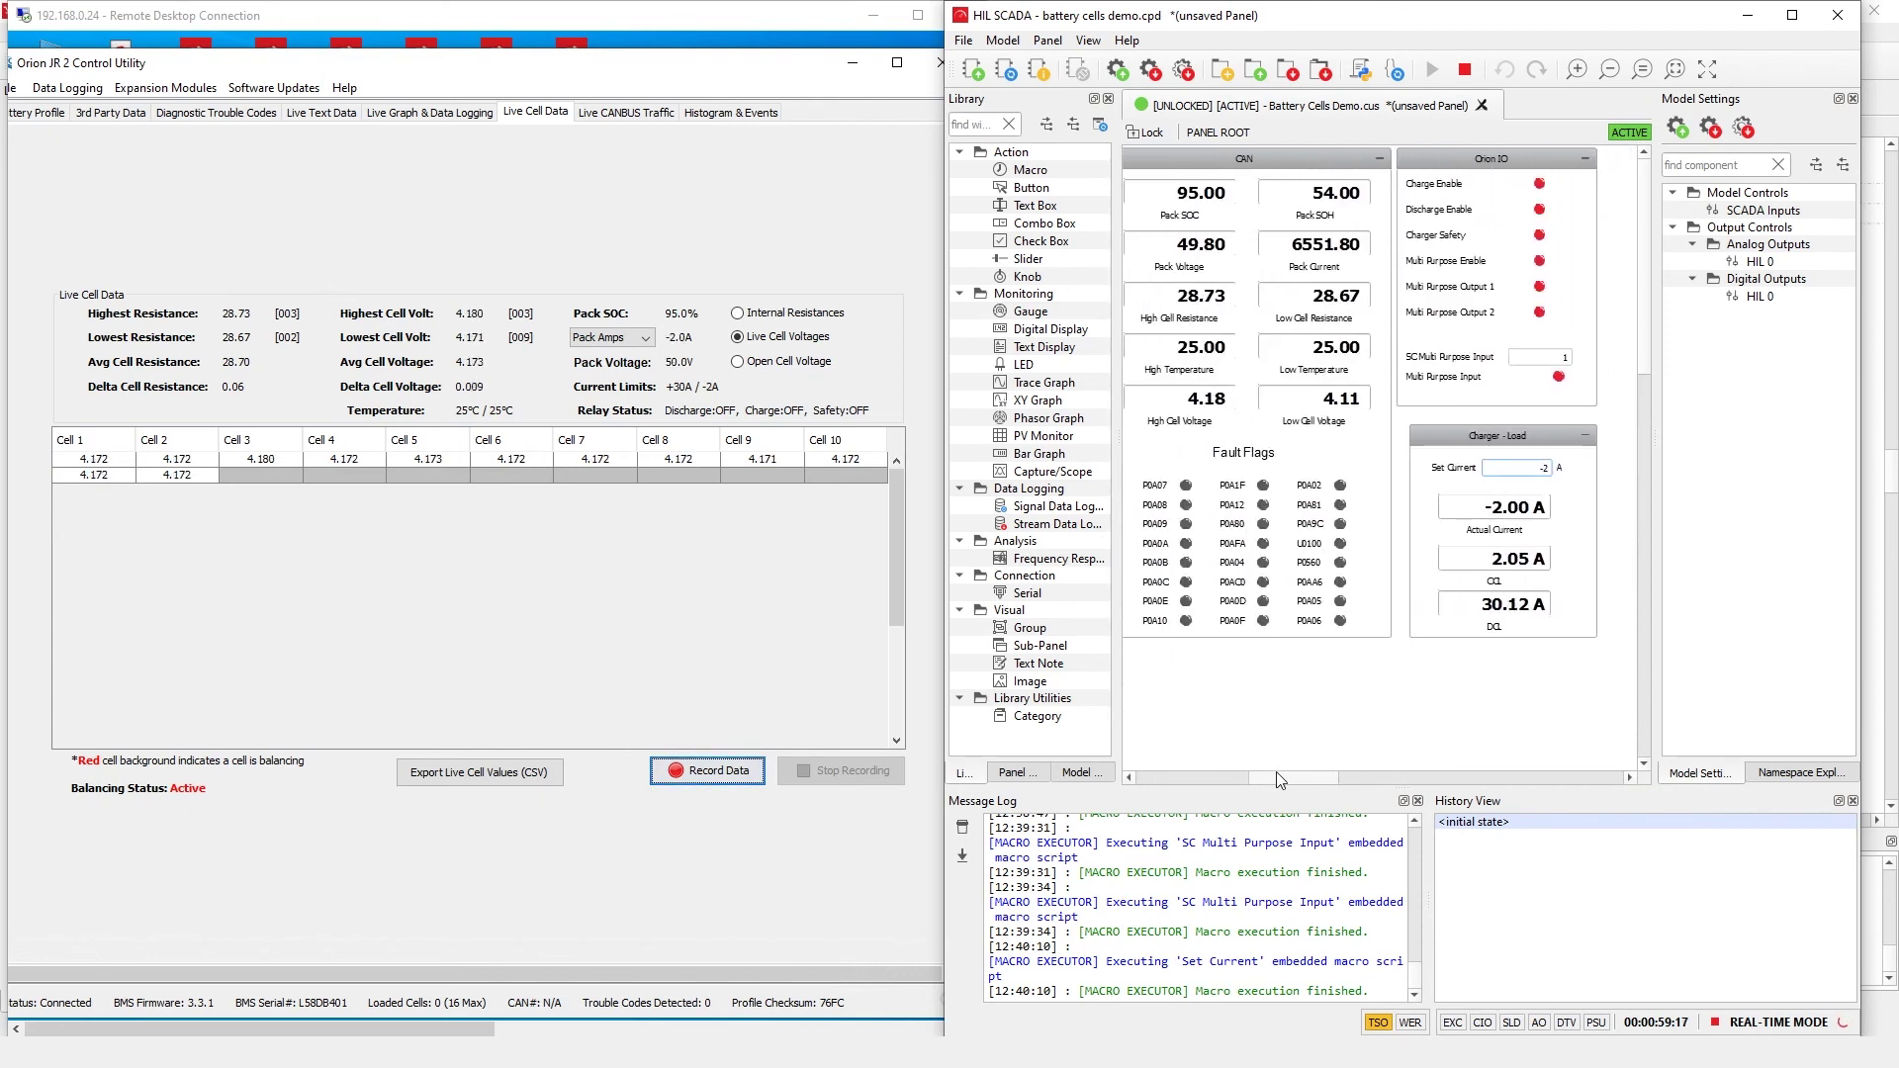
{"action": "double_click", "coordinate": [1503, 469]}
{"action": "type", "text": "5"}
{"action": "key", "text": "Return"}
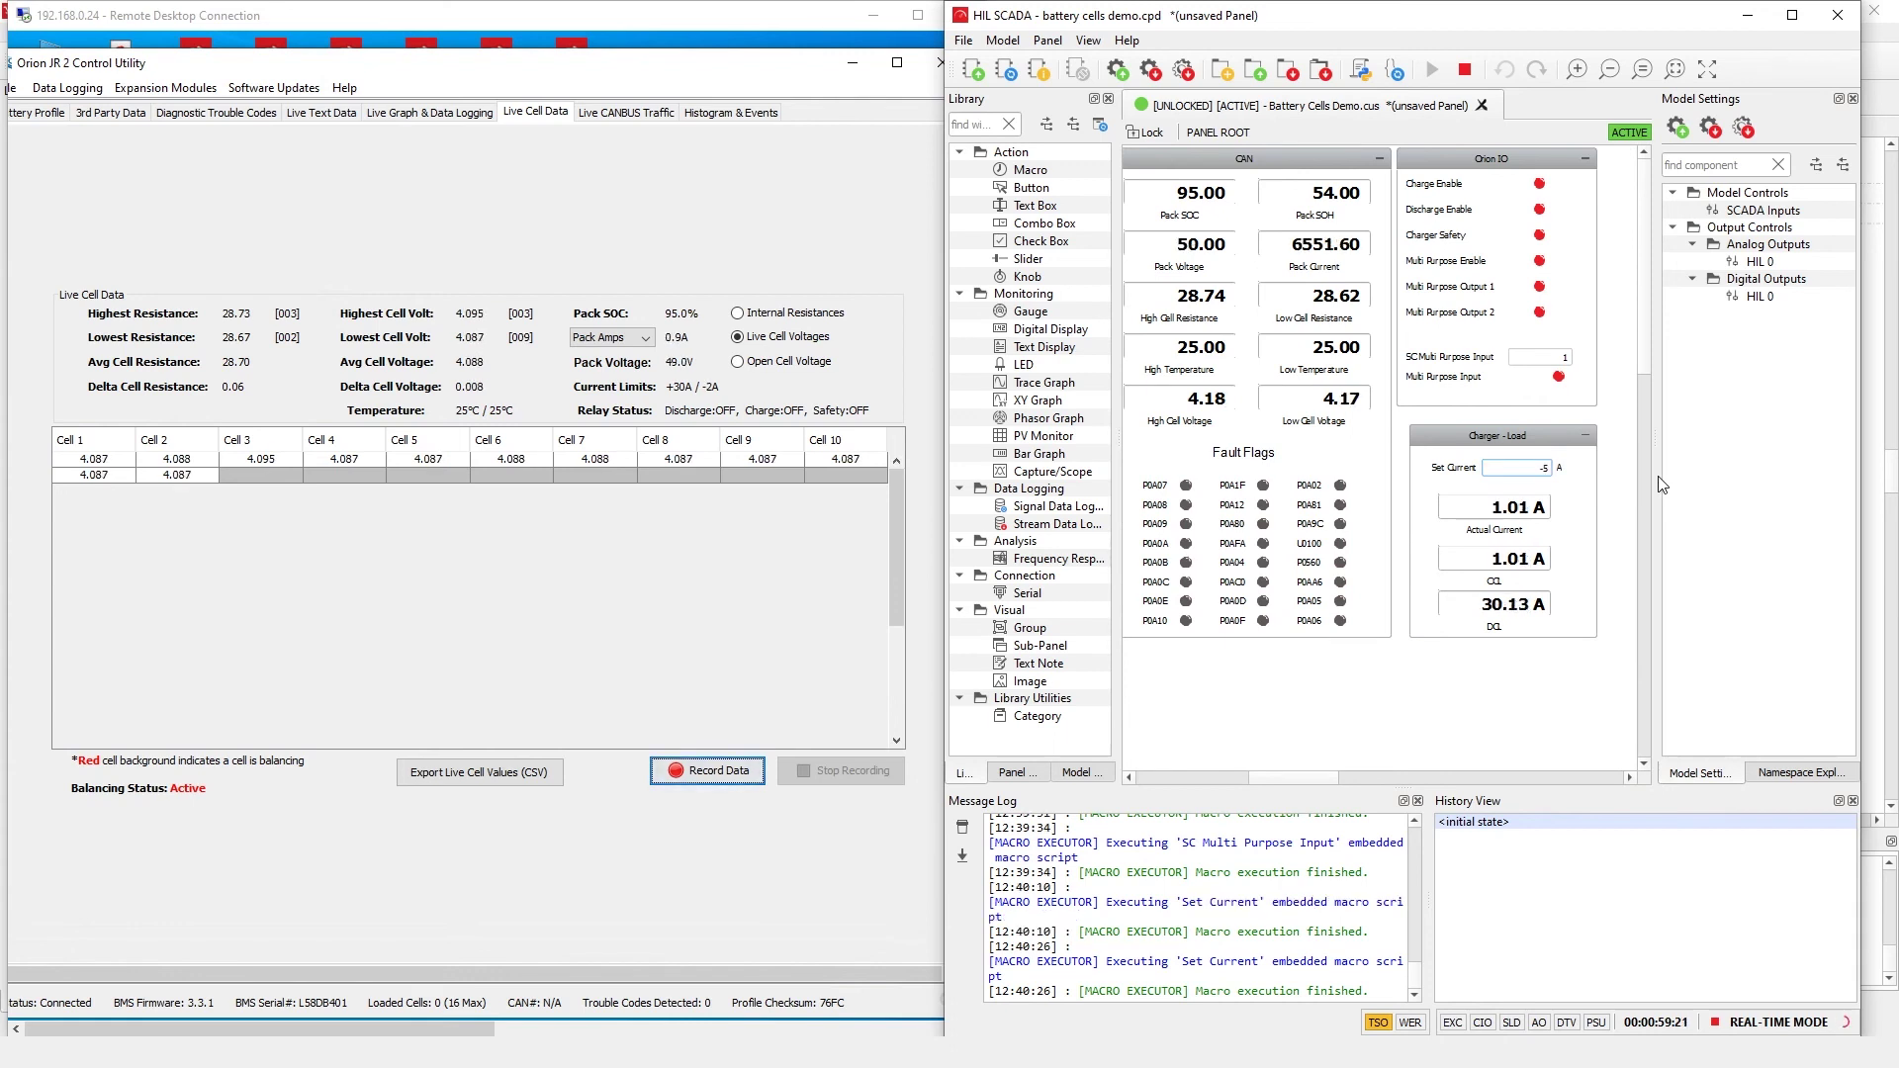